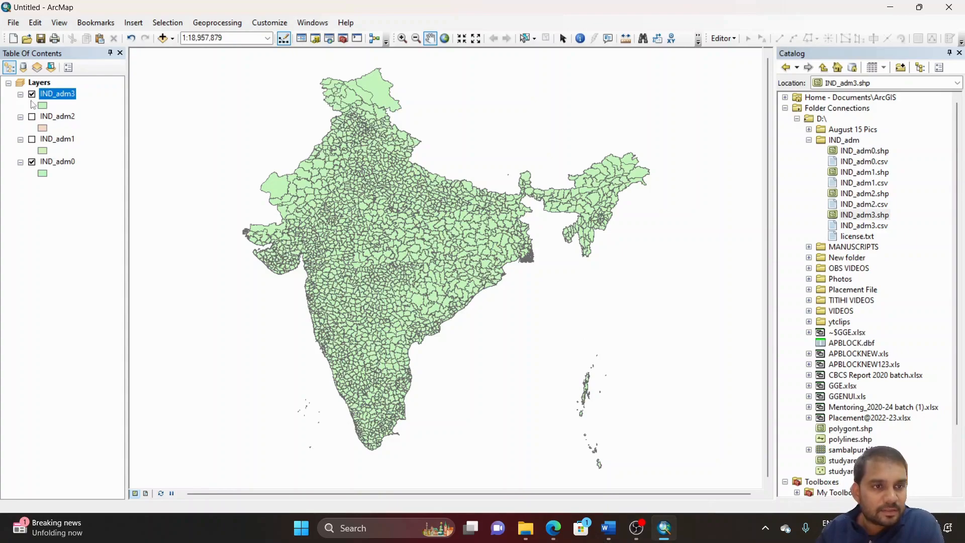
Apply the Hollow symbol to the IND_adm0 layer so that only the country outline is drawn
{"action": "left_click", "coordinate": [42, 172]}
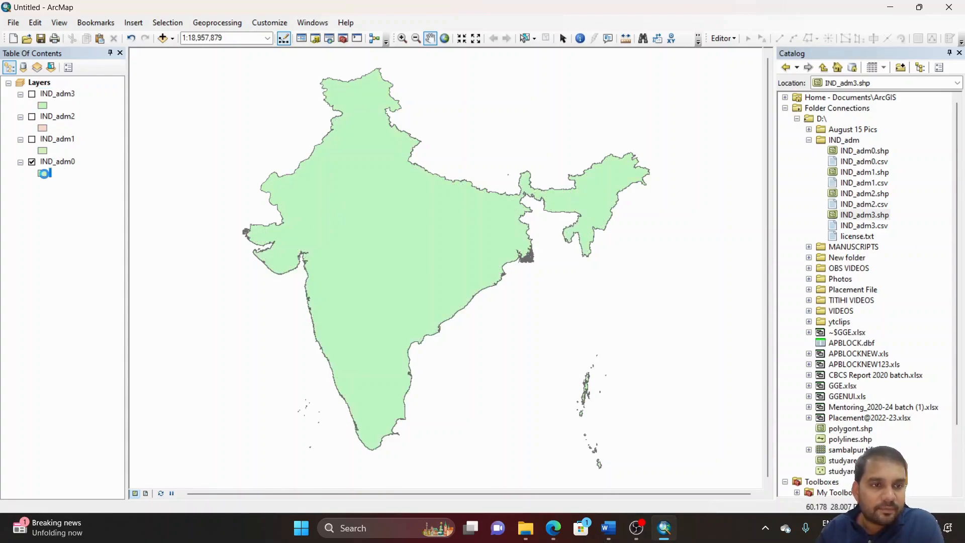
{"action": "left_click", "coordinate": [350, 229]}
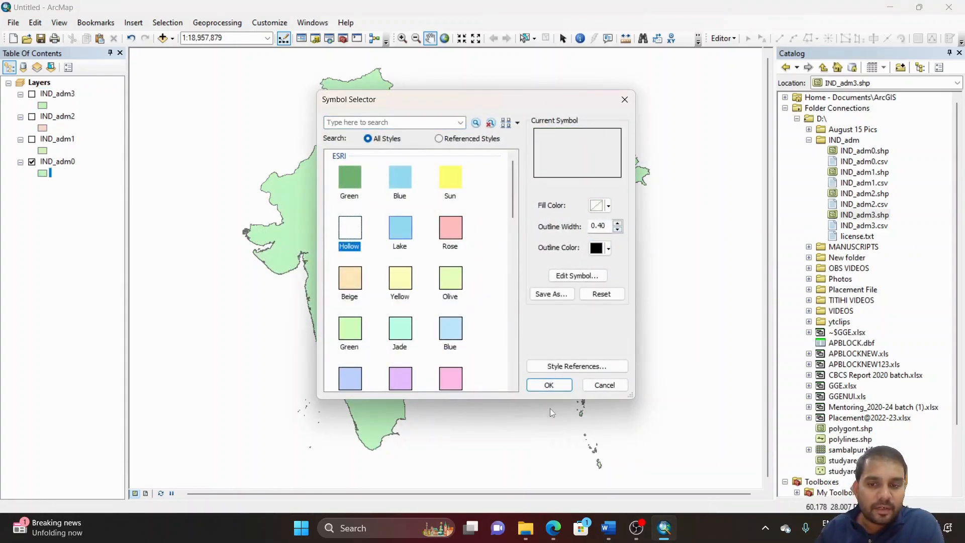
{"action": "left_click", "coordinate": [549, 385]}
Turn on the IND_adm1 layer and select the Orissa record in its attribute table
{"action": "left_click", "coordinate": [32, 139]}
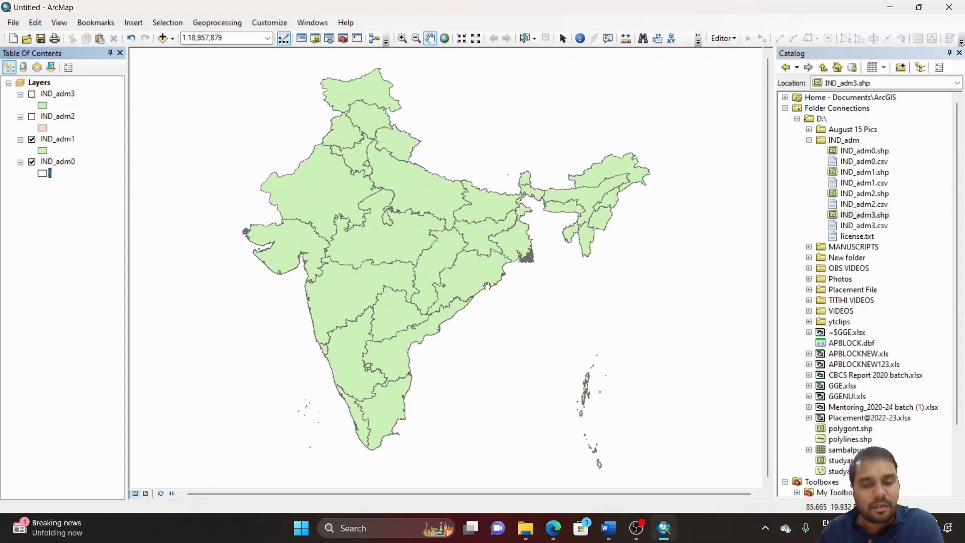
{"action": "right_click", "coordinate": [74, 145]}
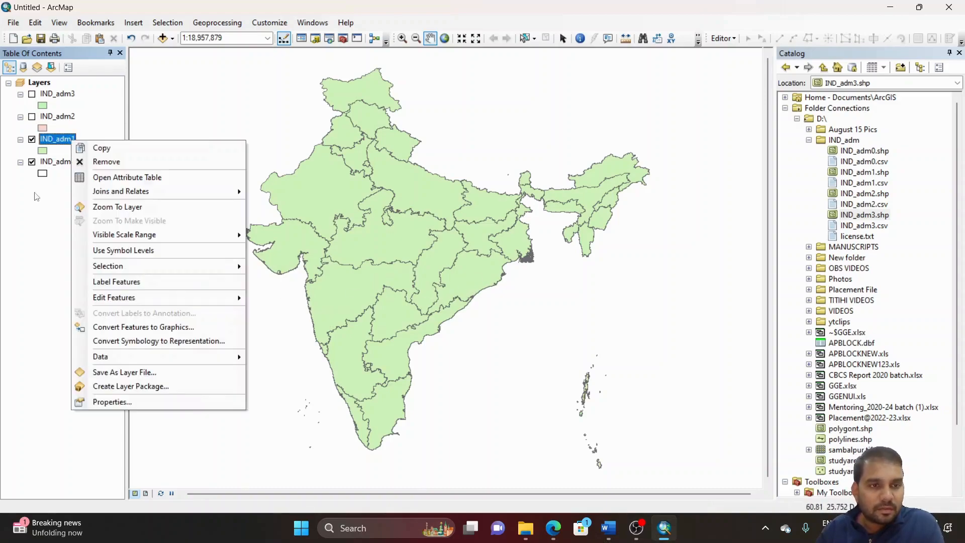
{"action": "left_click", "coordinate": [111, 178]}
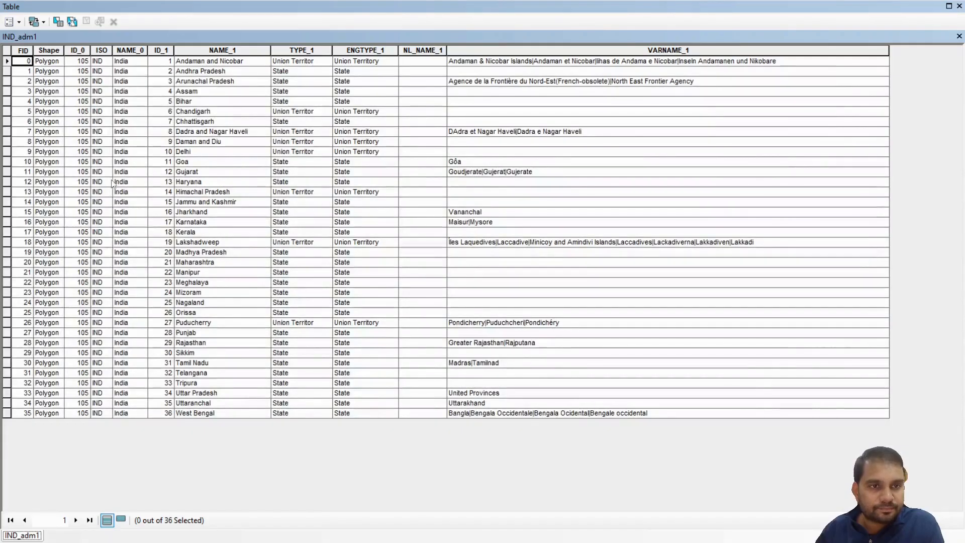
{"action": "left_click", "coordinate": [6, 313]}
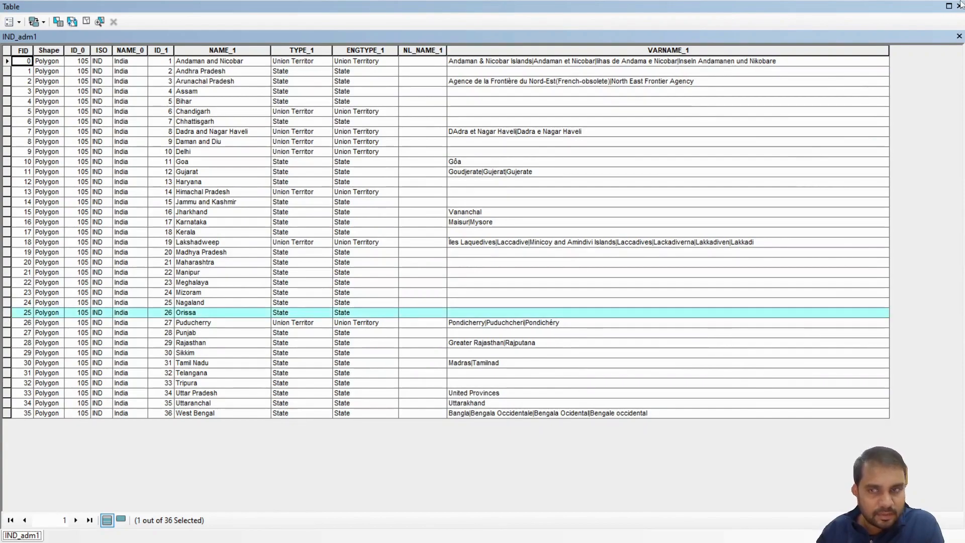
{"action": "left_click", "coordinate": [959, 6]}
Create a new layer from the selected Orissa feature of IND_adm1, and hide the original IND_adm1 layer
{"action": "right_click", "coordinate": [56, 146]}
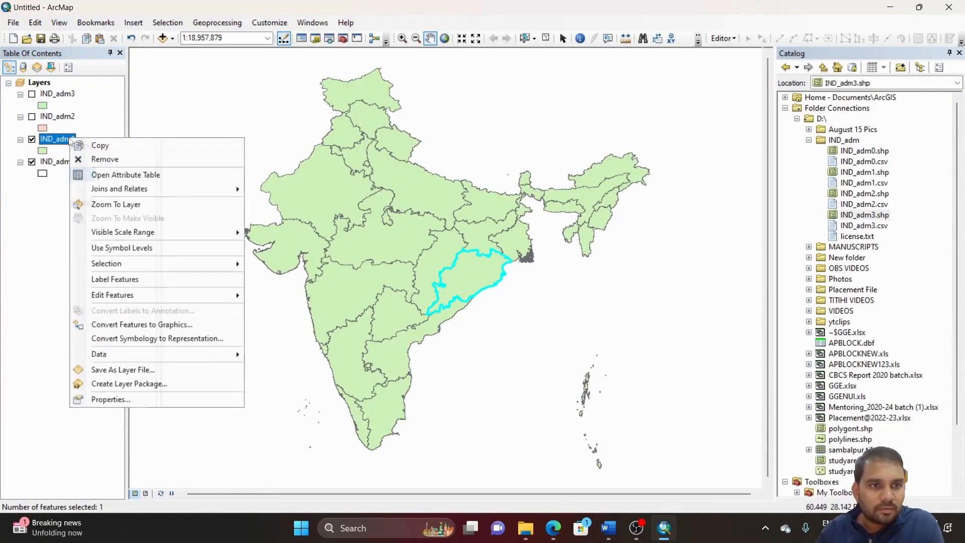
{"action": "mouse_move", "coordinate": [107, 263]}
{"action": "left_click", "coordinate": [312, 381]}
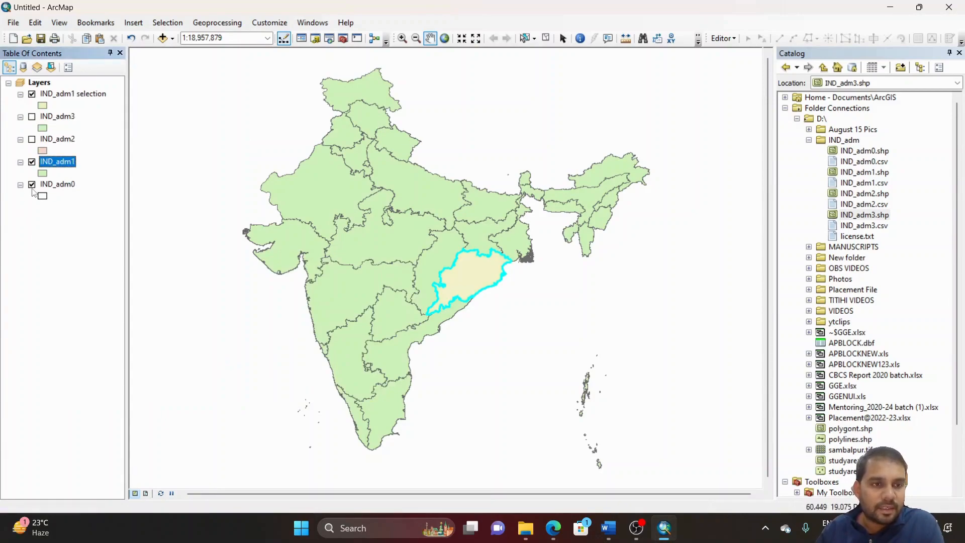
{"action": "left_click", "coordinate": [32, 162]}
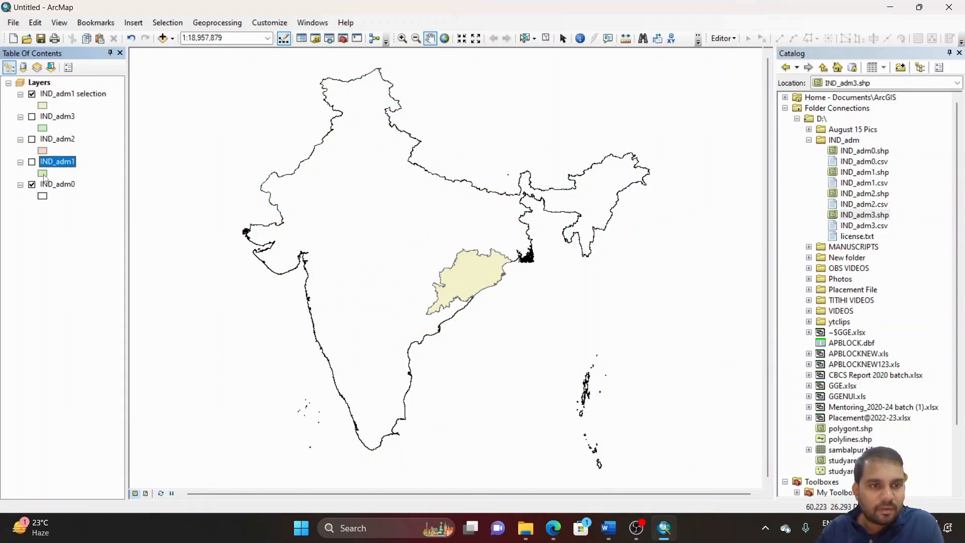
Symbolize the IND_adm1 layer as Hollow with a thicker dark red outline
{"action": "left_click", "coordinate": [43, 173]}
{"action": "left_click", "coordinate": [350, 230]}
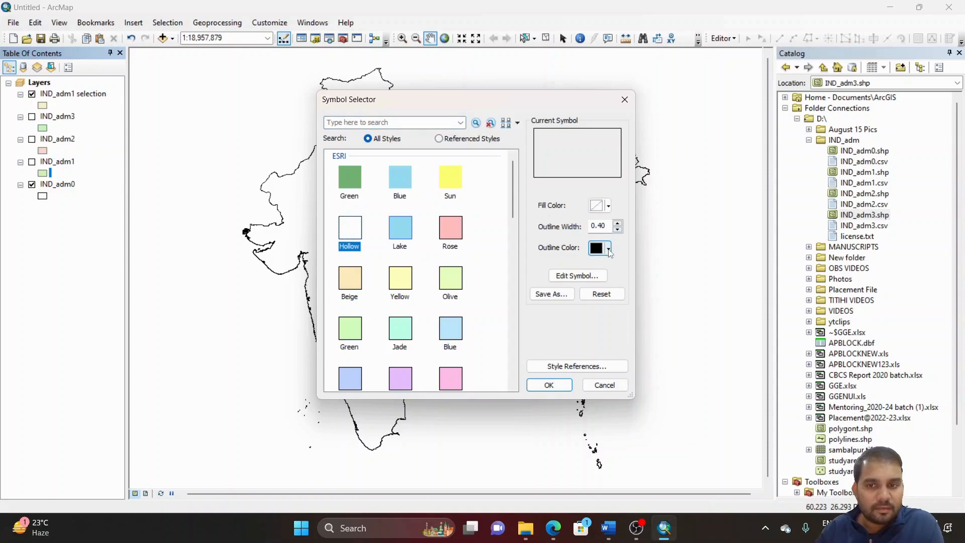
{"action": "left_click", "coordinate": [608, 248]}
{"action": "left_click", "coordinate": [606, 339]}
{"action": "left_click", "coordinate": [618, 223]}
{"action": "left_click", "coordinate": [618, 223]}
{"action": "left_click", "coordinate": [549, 385]}
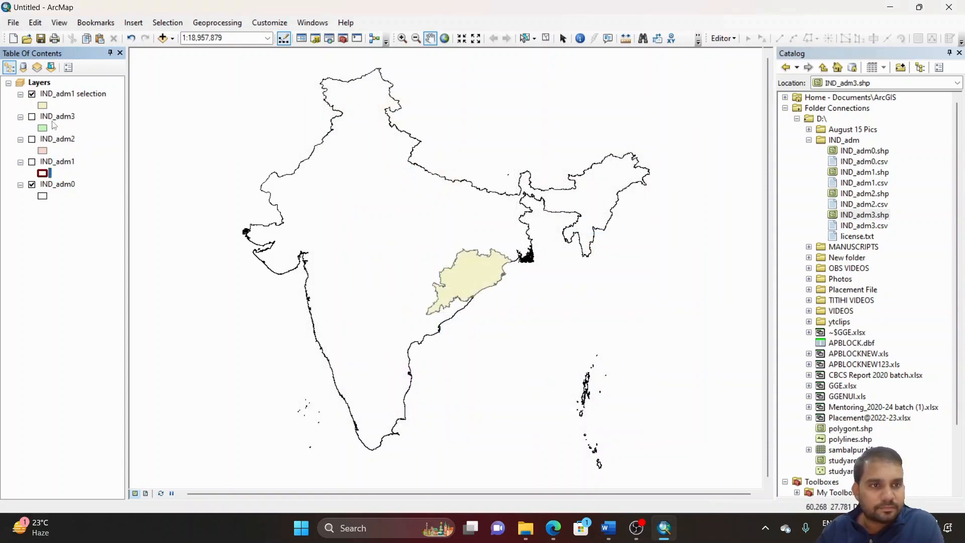
Symbolize the IND_adm1 selection layer as Hollow with a dark red outline of width 2
{"action": "left_click", "coordinate": [43, 106]}
{"action": "left_click", "coordinate": [350, 231]}
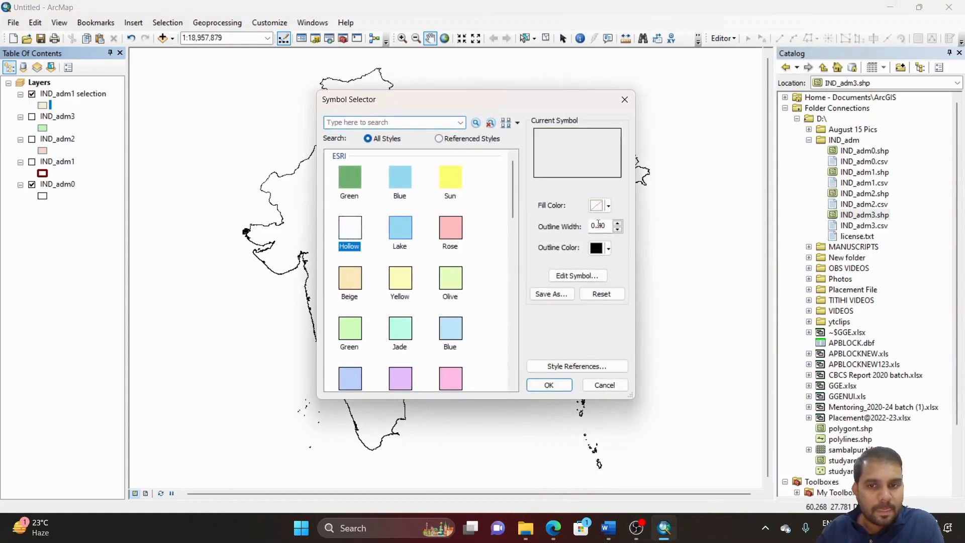
{"action": "left_click", "coordinate": [617, 223]}
{"action": "left_click", "coordinate": [618, 223]}
{"action": "left_click", "coordinate": [607, 247]}
{"action": "left_click", "coordinate": [606, 339]}
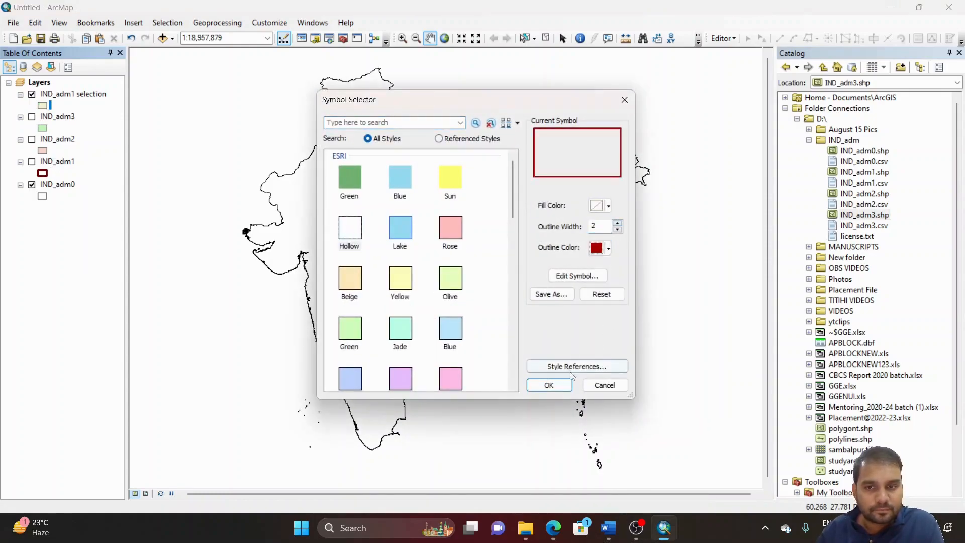
{"action": "left_click", "coordinate": [549, 386]}
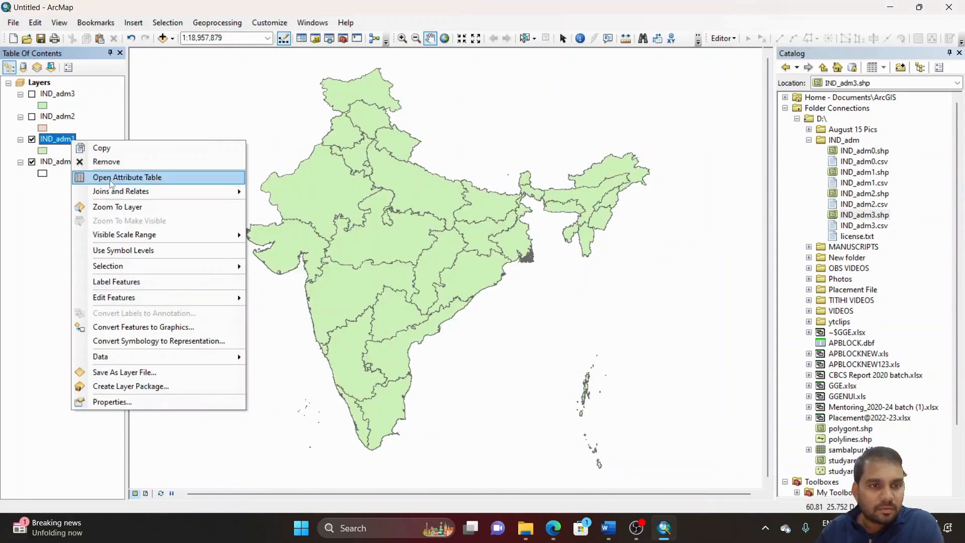
Select the Orissa row in the IND_adm1 attribute table and close the table
{"action": "left_click", "coordinate": [111, 177]}
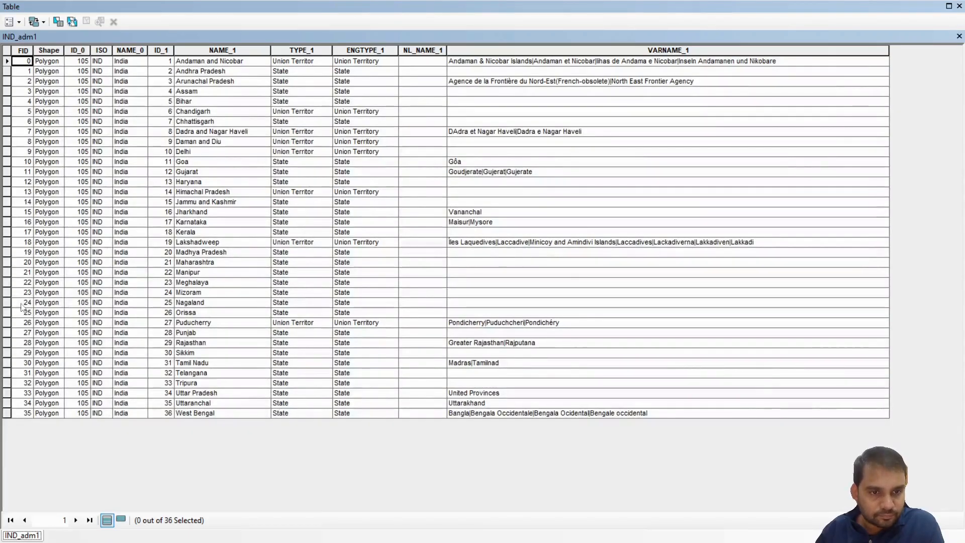
{"action": "left_click", "coordinate": [7, 313]}
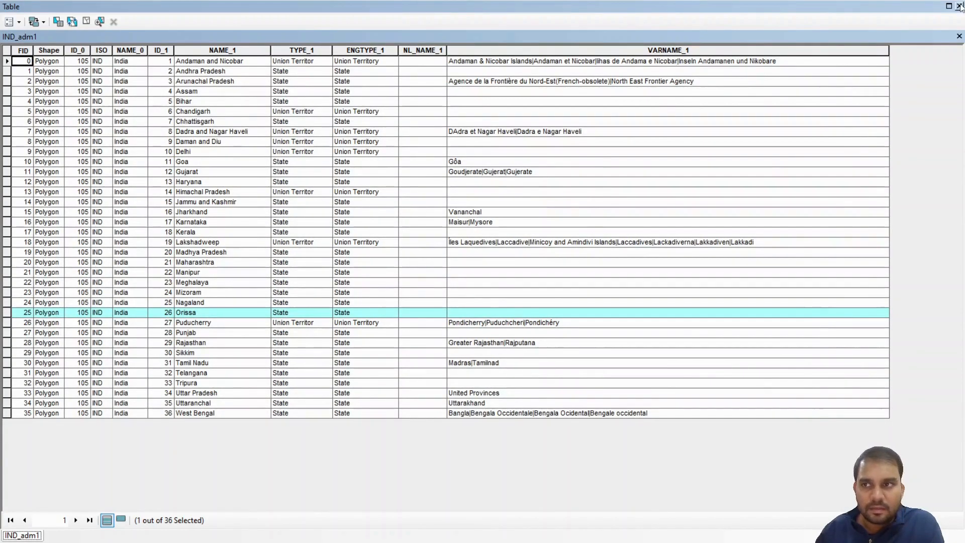
{"action": "left_click", "coordinate": [960, 6]}
{"action": "right_click", "coordinate": [59, 139]}
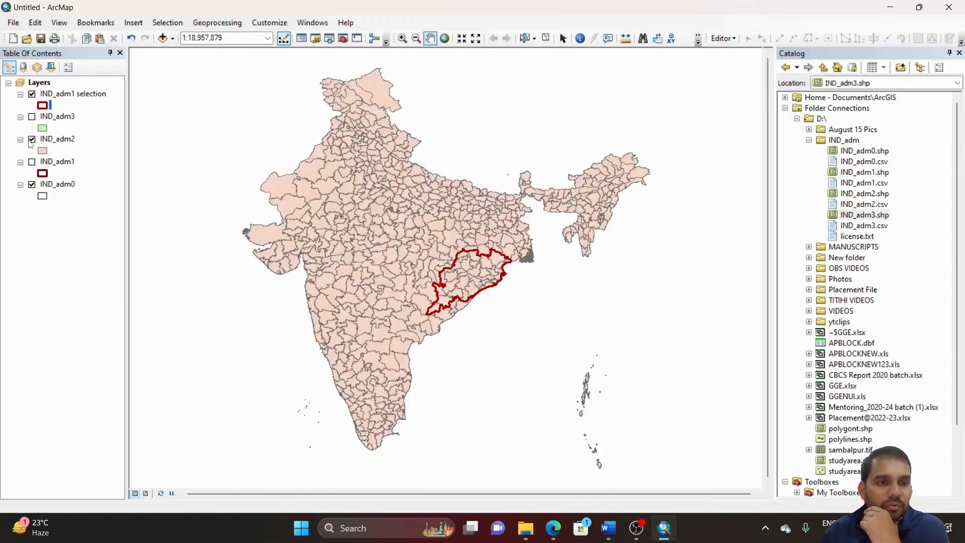
Select all Orissa district records, from Angul to Sundargarh, in the IND_adm2 attribute table
{"action": "scroll", "coordinate": [472, 301], "scroll_direction": "up", "scroll_amount": 4}
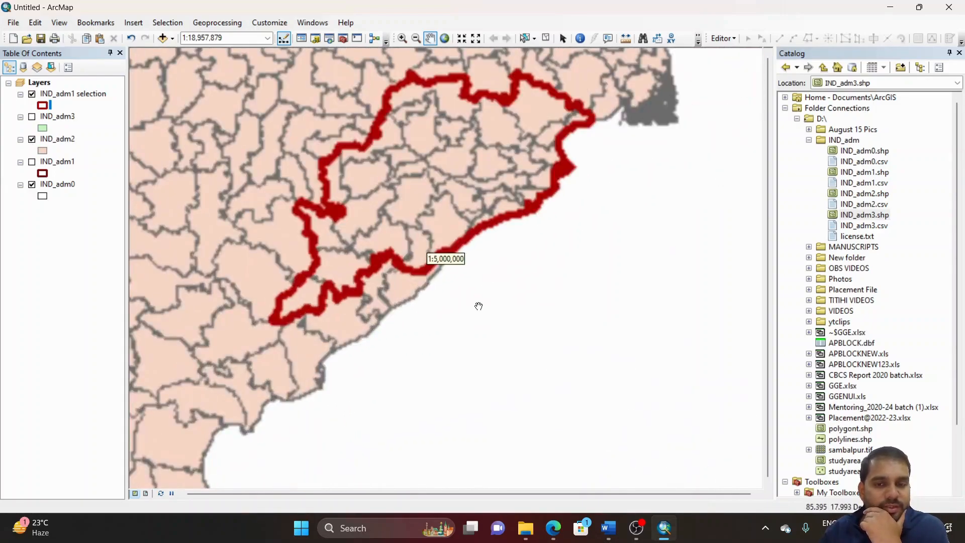
{"action": "left_click_drag", "start_coordinate": [582, 223], "coordinate": [582, 263]}
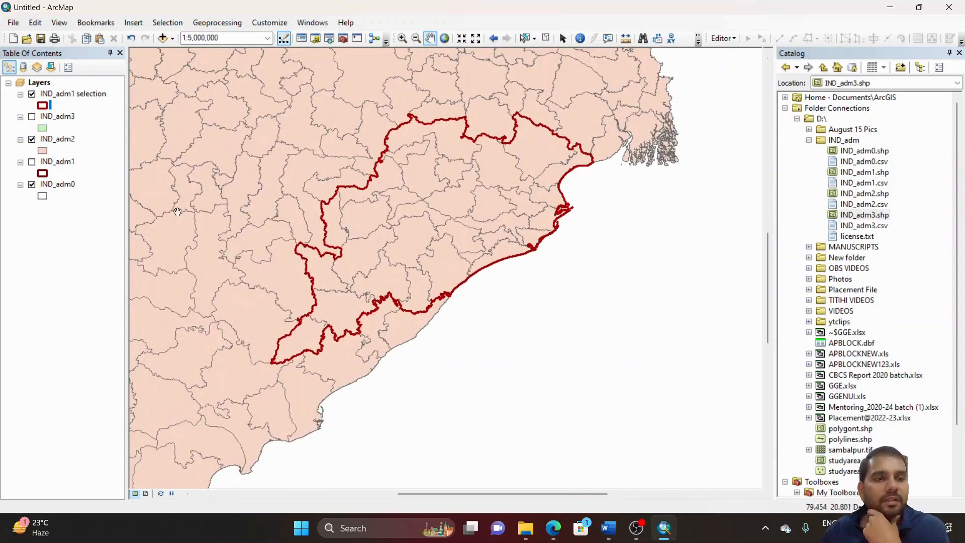
{"action": "right_click", "coordinate": [50, 146]}
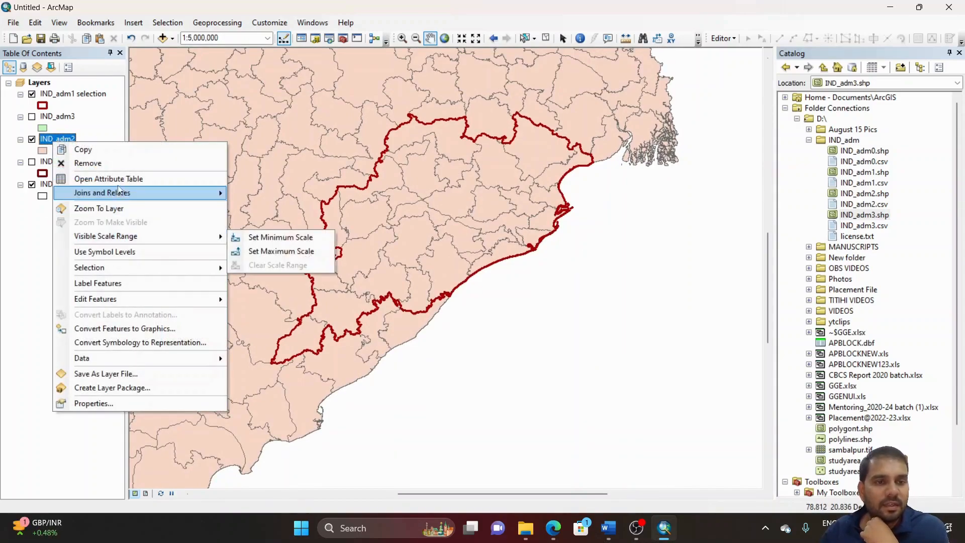
{"action": "left_click", "coordinate": [117, 179]}
{"action": "left_click_drag", "start_coordinate": [958, 73], "coordinate": [951, 342]}
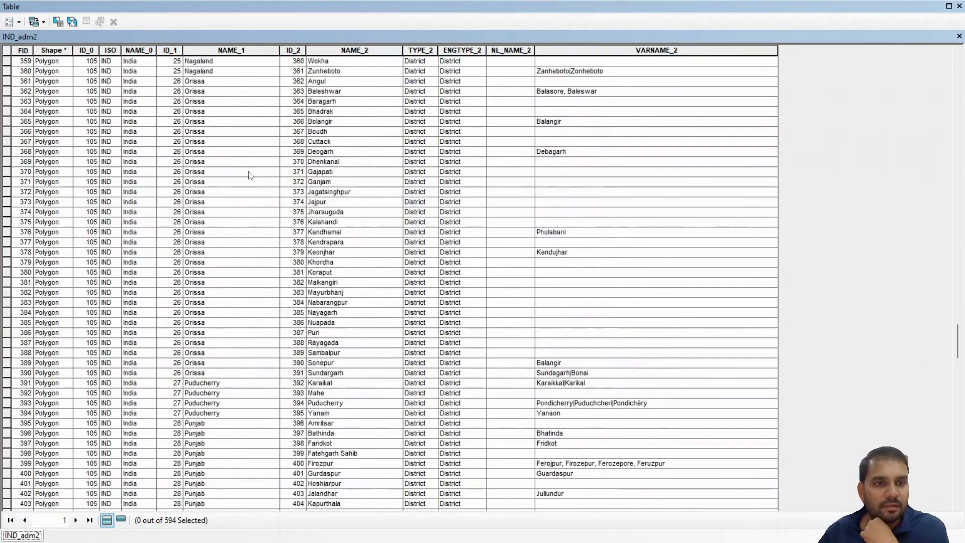
{"action": "left_click_drag", "start_coordinate": [10, 80], "coordinate": [6, 373]}
{"action": "left_click", "coordinate": [959, 6]}
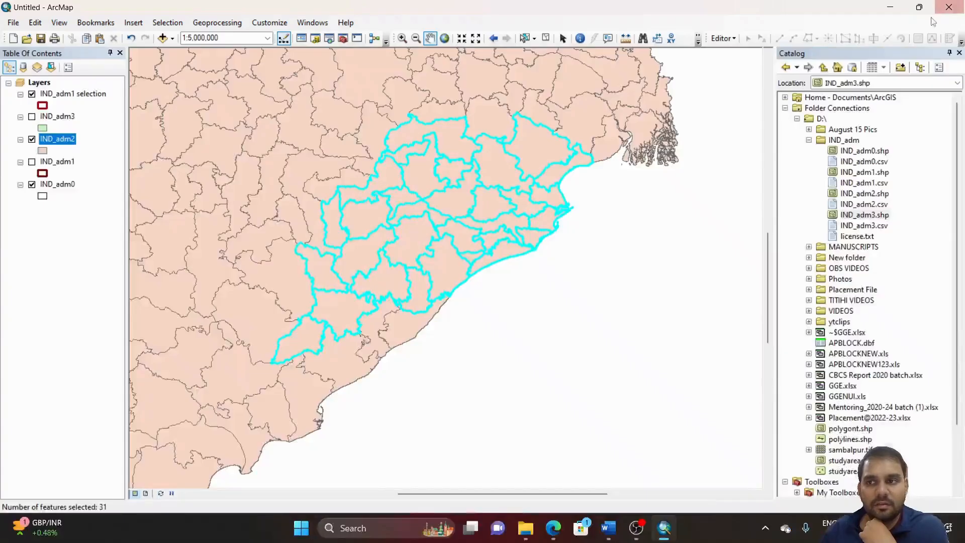
Create a new layer from the selected Orissa districts of IND_adm2, and hide the original IND_adm2 layer
{"action": "right_click", "coordinate": [50, 149]}
{"action": "mouse_move", "coordinate": [126, 267]}
{"action": "left_click", "coordinate": [254, 386]}
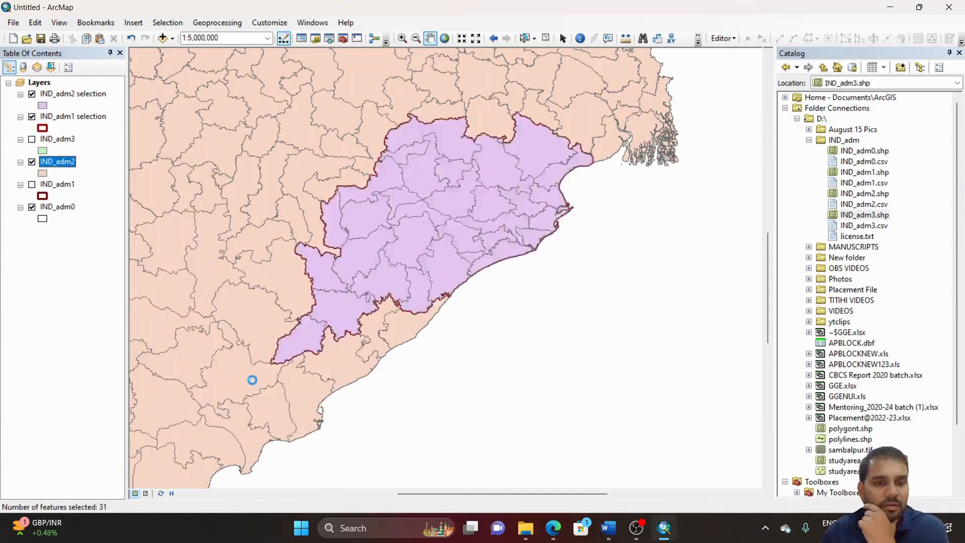
{"action": "left_click", "coordinate": [32, 162]}
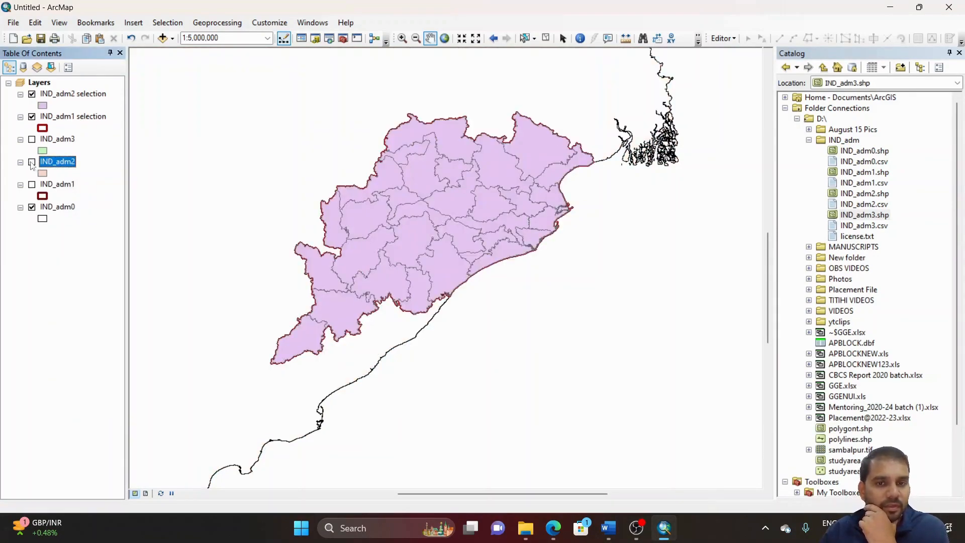
Symbolize the IND_adm2 selection layer as Hollow with a green outline of width 2
{"action": "left_click", "coordinate": [43, 105]}
{"action": "left_click", "coordinate": [350, 229]}
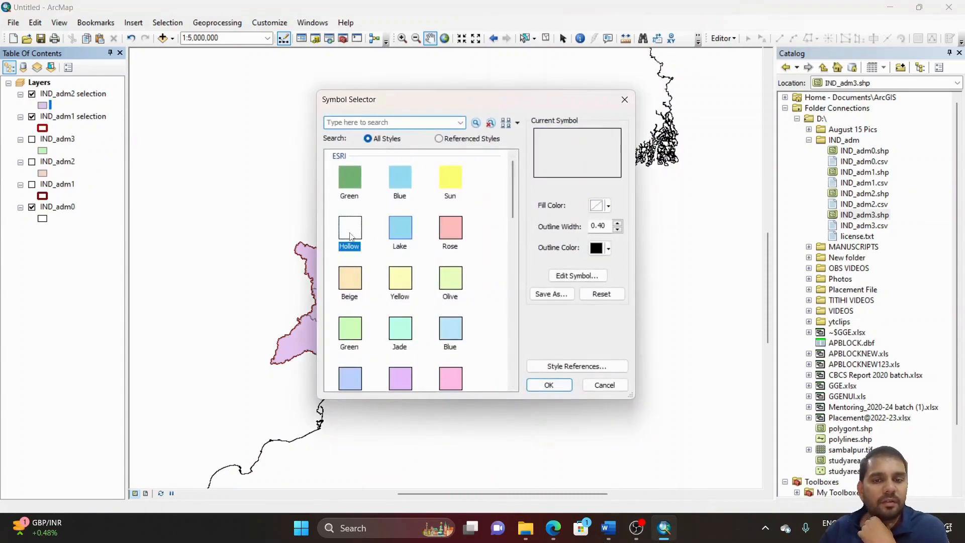
{"action": "left_click", "coordinate": [618, 223]}
{"action": "left_click", "coordinate": [608, 249]}
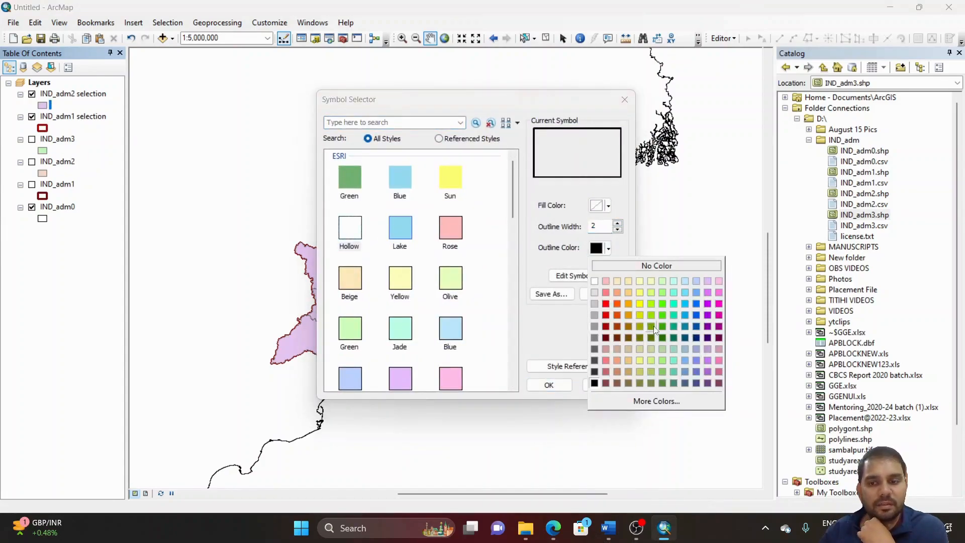
{"action": "left_click", "coordinate": [649, 309]}
{"action": "left_click", "coordinate": [562, 385]}
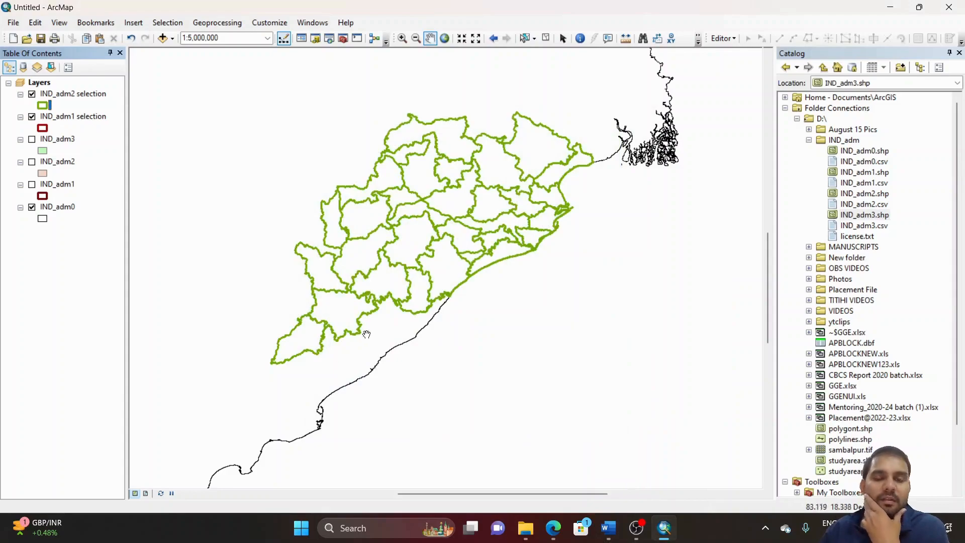
Move the IND_adm1 selection layer above the IND_adm2 selection layer in the drawing order
{"action": "scroll", "coordinate": [437, 302], "scroll_direction": "down", "scroll_amount": 4}
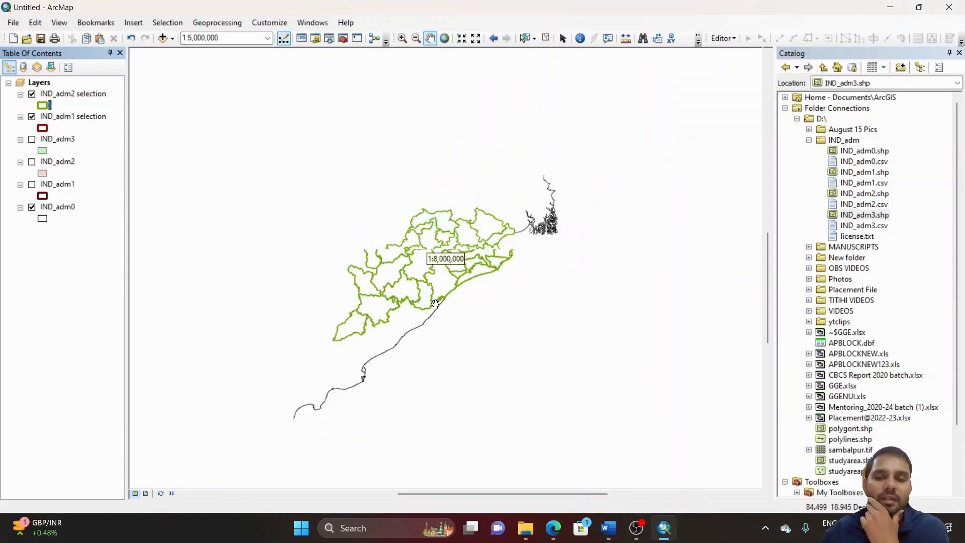
{"action": "scroll", "coordinate": [501, 305], "scroll_direction": "up", "scroll_amount": 3}
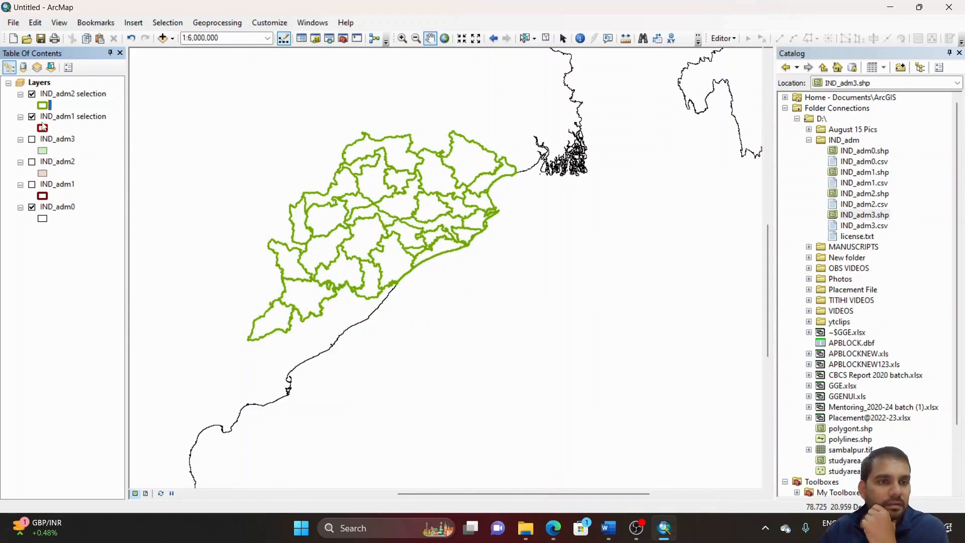
{"action": "left_click_drag", "start_coordinate": [63, 118], "coordinate": [66, 87]}
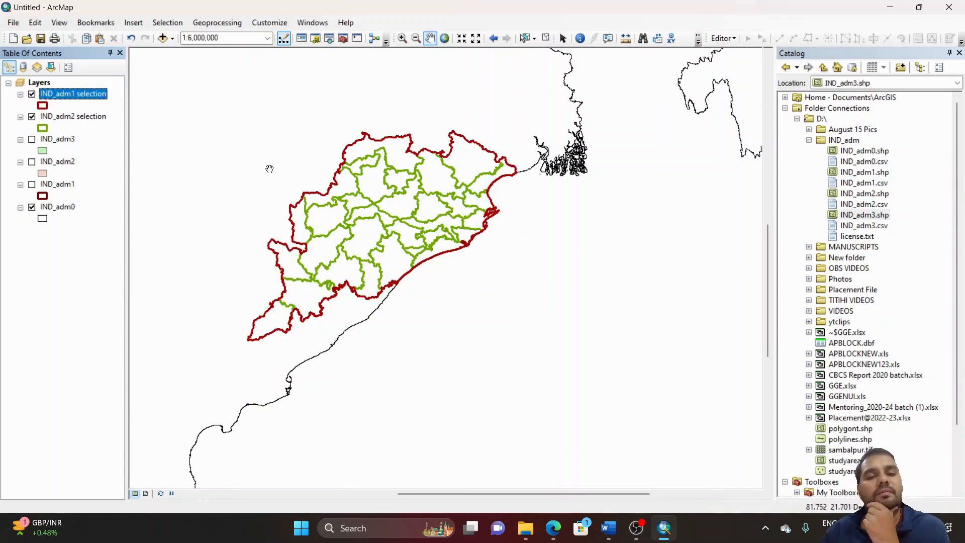
Rename the IND_adm1 selection layer as State
{"action": "left_click", "coordinate": [64, 119]}
{"action": "left_click", "coordinate": [74, 97]}
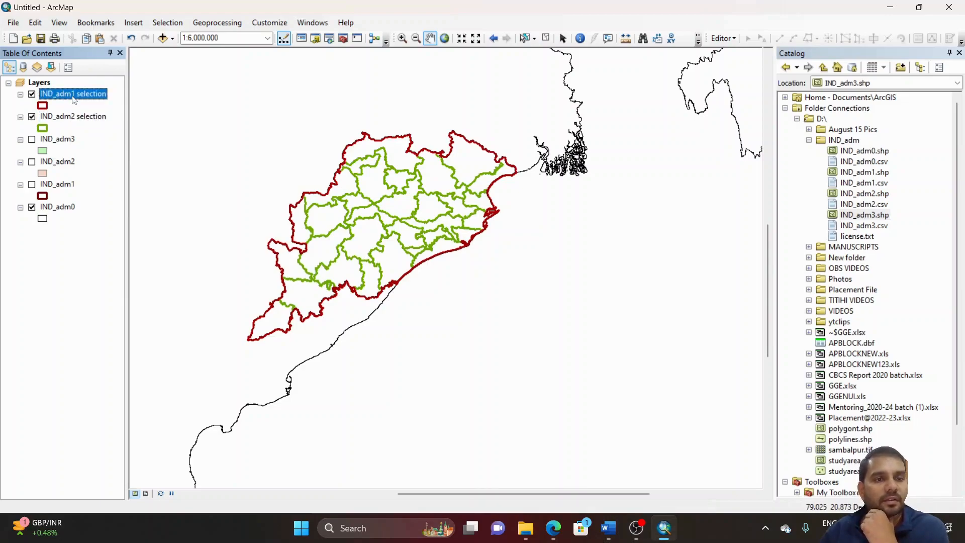
{"action": "left_click", "coordinate": [74, 96]}
{"action": "type", "text": "S"}
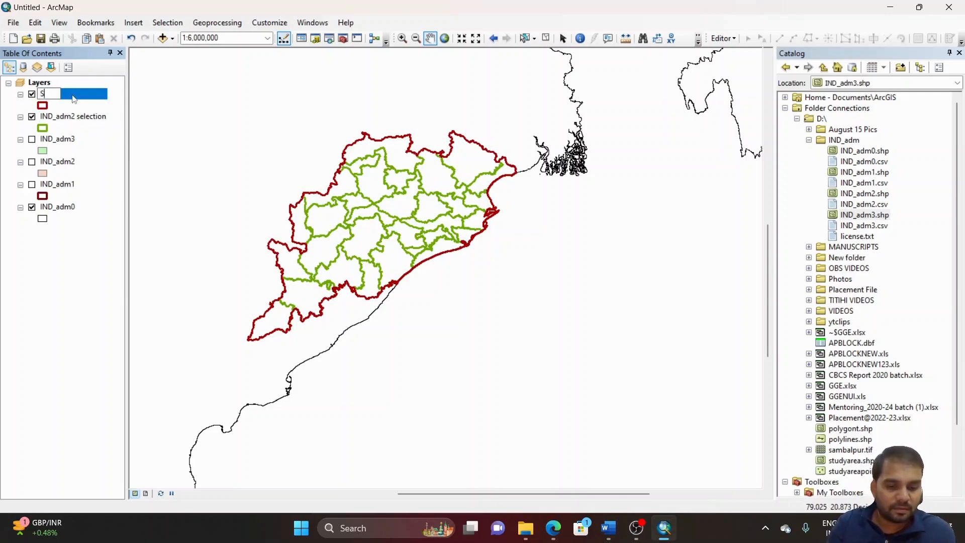
{"action": "type", "text": "tate"}
{"action": "key", "text": "Return"}
Rename the IND_adm2 selection layer as Districts
{"action": "left_click", "coordinate": [81, 117]}
{"action": "left_click", "coordinate": [81, 117]}
{"action": "type", "text": "Districts"}
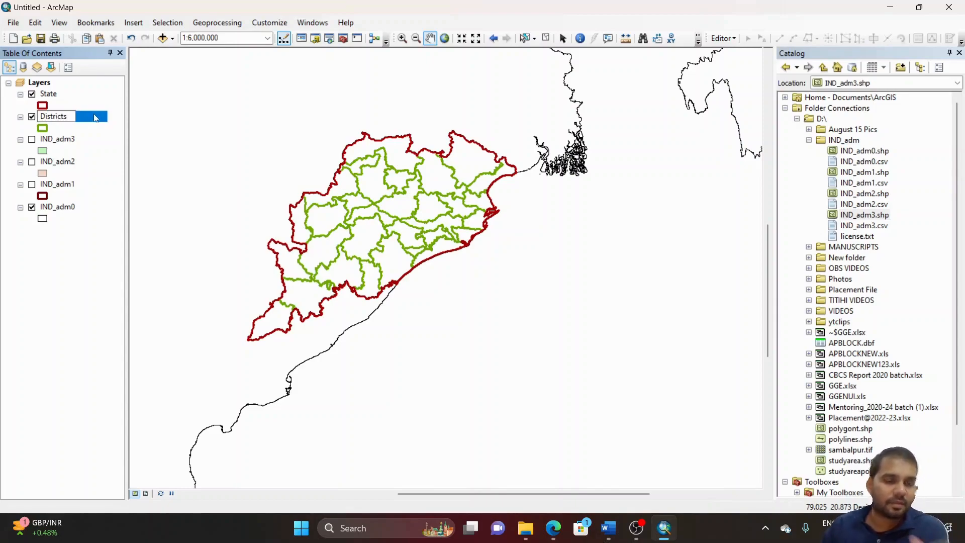
{"action": "key", "text": "Return"}
{"action": "scroll", "coordinate": [475, 207], "scroll_direction": "up", "scroll_amount": 3}
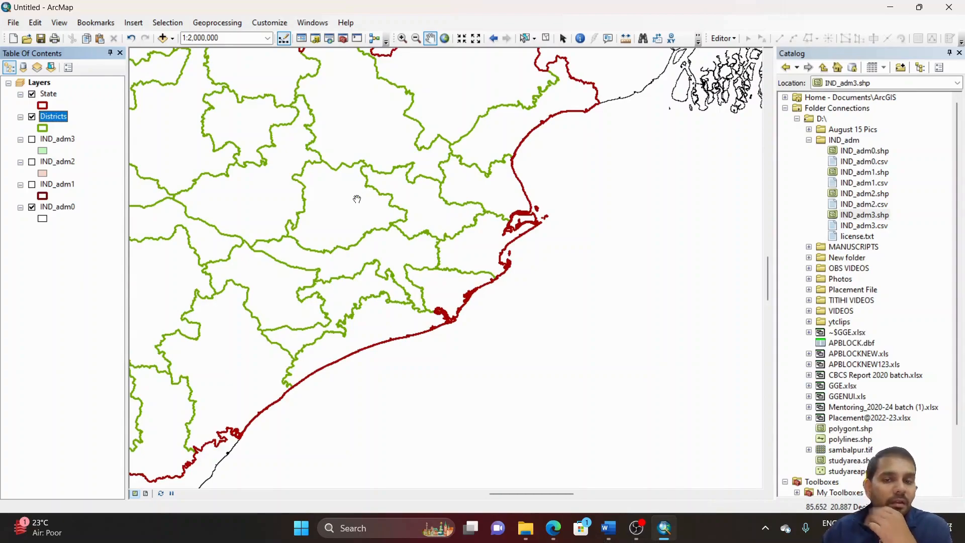
{"action": "scroll", "coordinate": [302, 302], "scroll_direction": "up", "scroll_amount": 2}
{"action": "scroll", "coordinate": [304, 302], "scroll_direction": "down", "scroll_amount": 5}
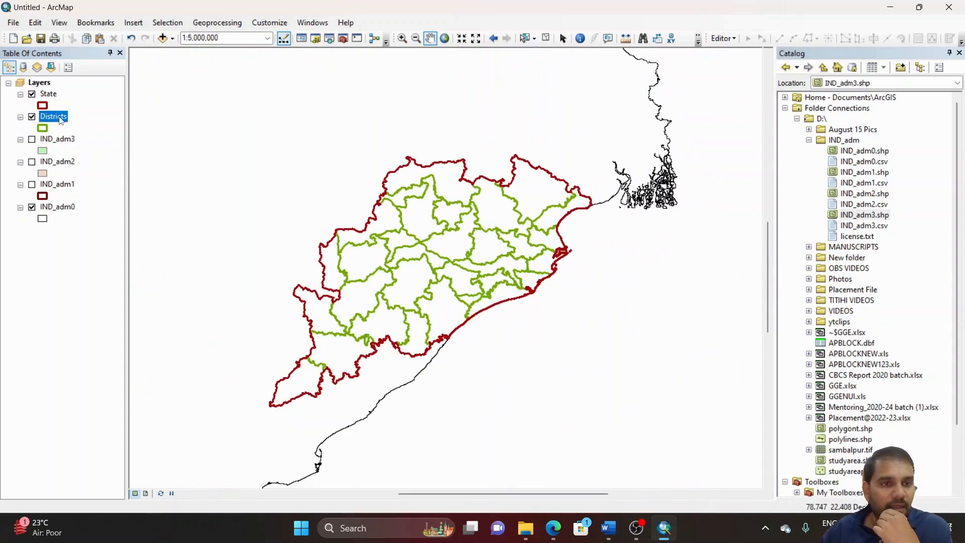
Turn on labels for the Districts layer using the NAME_2 field
{"action": "right_click", "coordinate": [60, 120]}
{"action": "left_click", "coordinate": [129, 377]}
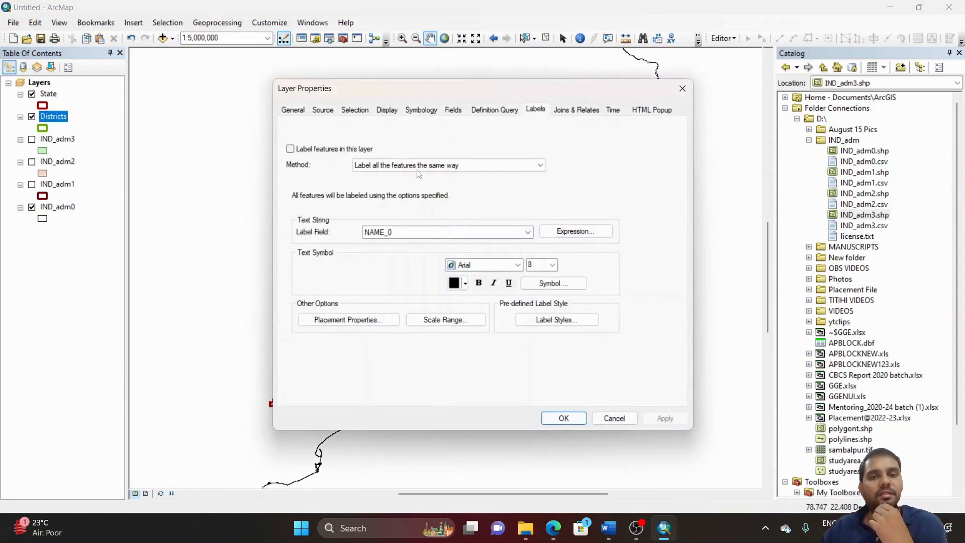
{"action": "left_click", "coordinate": [290, 149]}
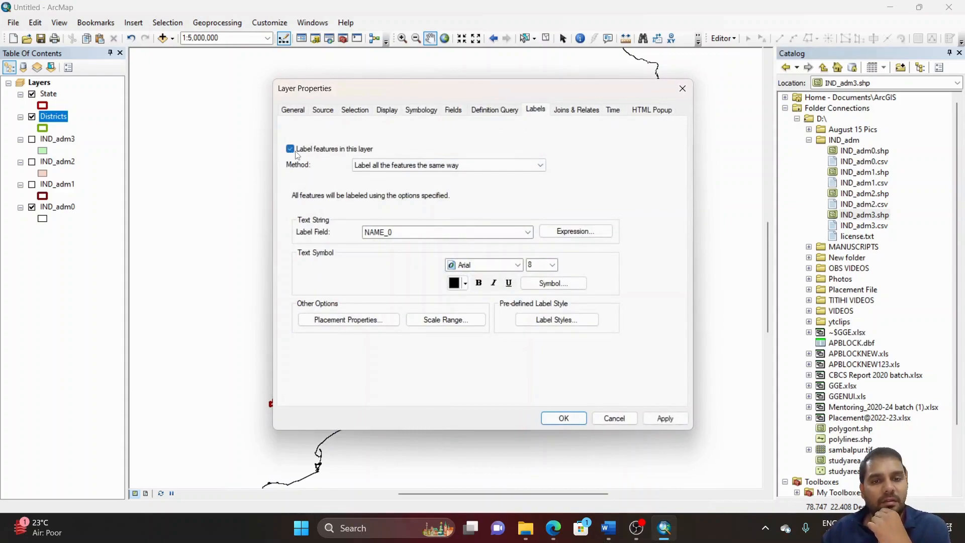
{"action": "left_click", "coordinate": [422, 237]}
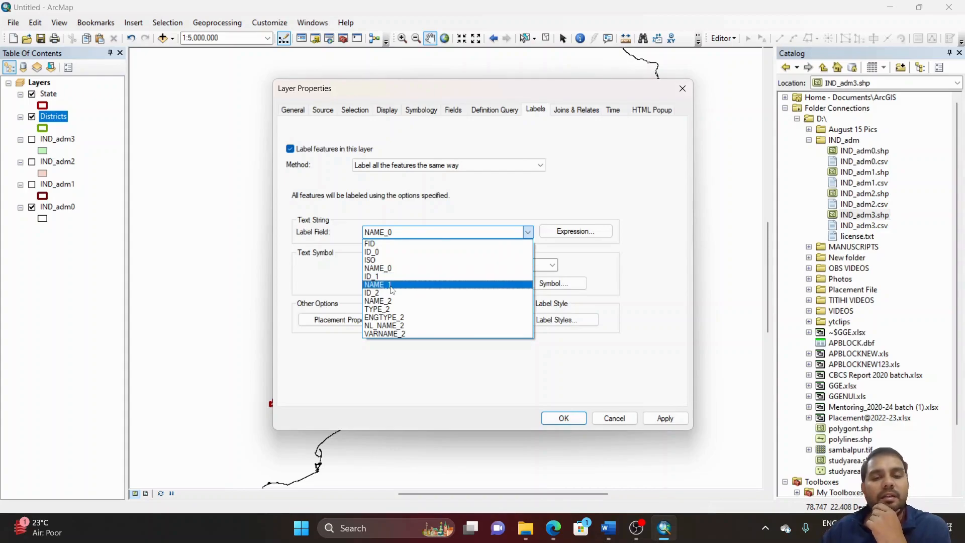
{"action": "left_click", "coordinate": [394, 302]}
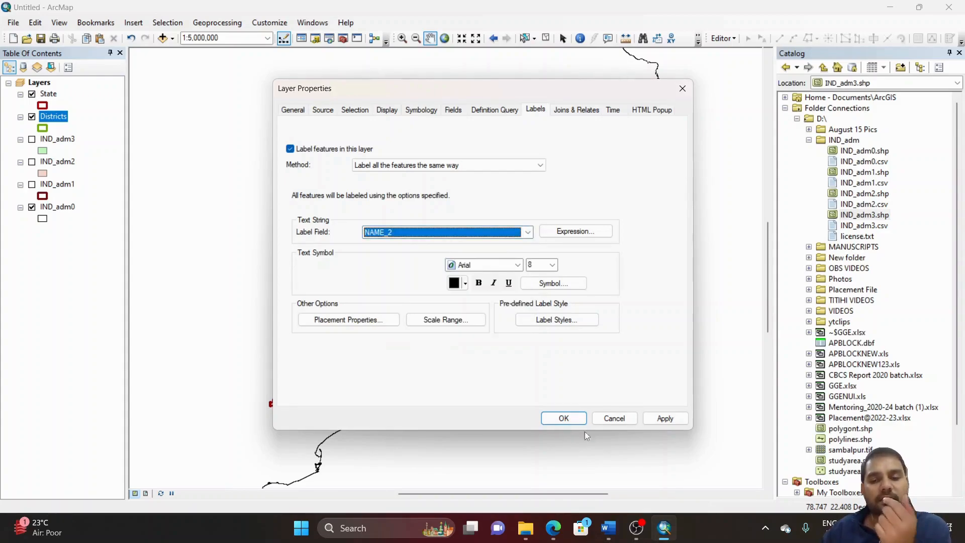
{"action": "left_click", "coordinate": [563, 418]}
{"action": "scroll", "coordinate": [531, 316], "scroll_direction": "up", "scroll_amount": 2}
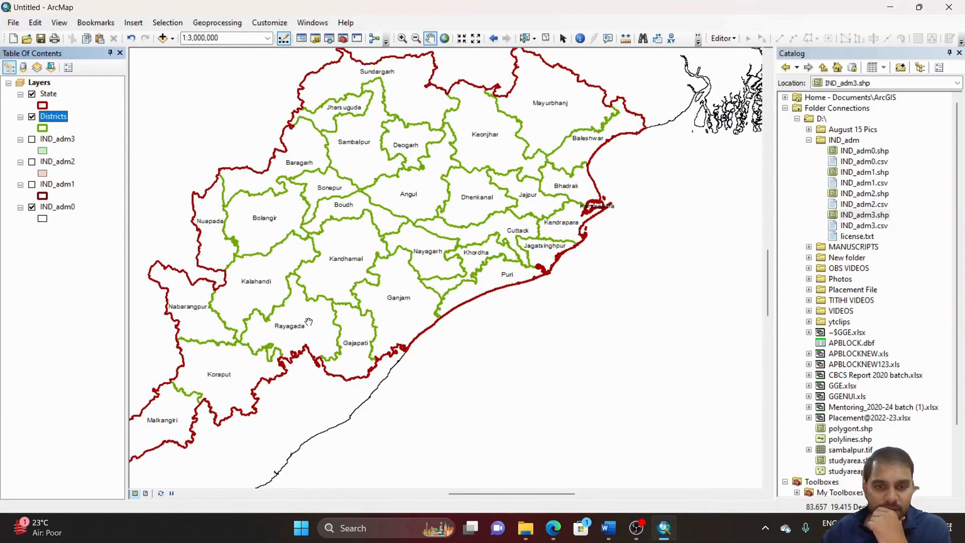
{"action": "scroll", "coordinate": [512, 307], "scroll_direction": "up", "scroll_amount": 2}
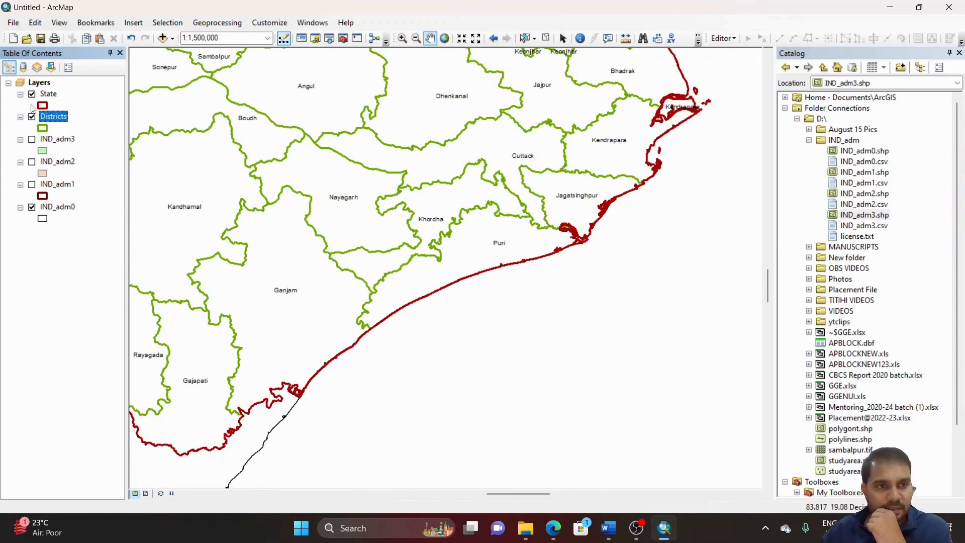
Select the Khordha record in the Districts attribute table and create a layer from the selected feature
{"action": "right_click", "coordinate": [60, 123]}
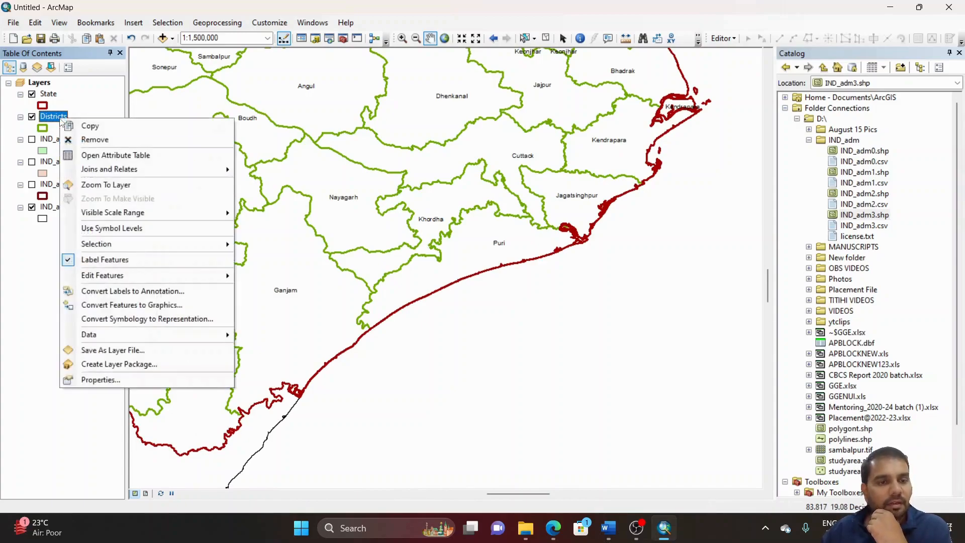
{"action": "left_click", "coordinate": [88, 153]}
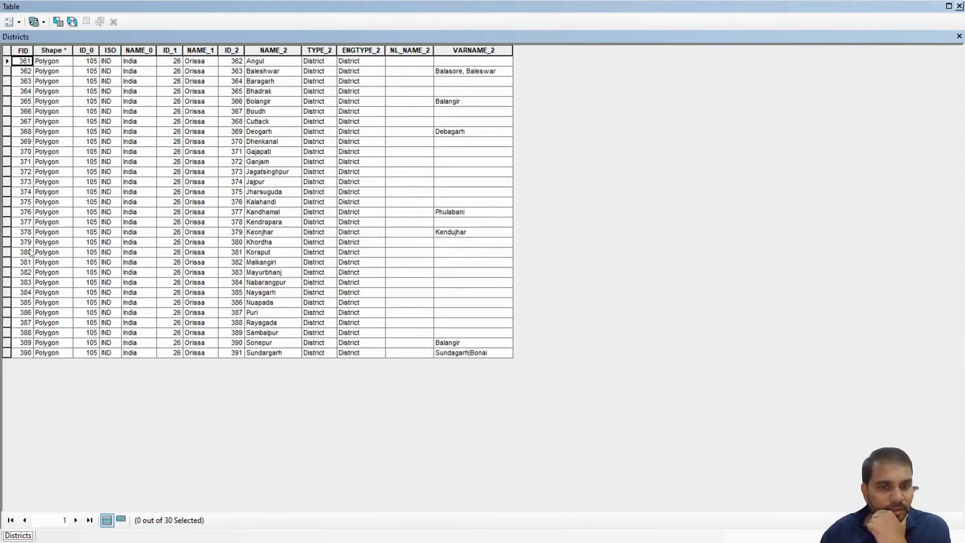
{"action": "left_click", "coordinate": [7, 242]}
{"action": "left_click", "coordinate": [959, 6]}
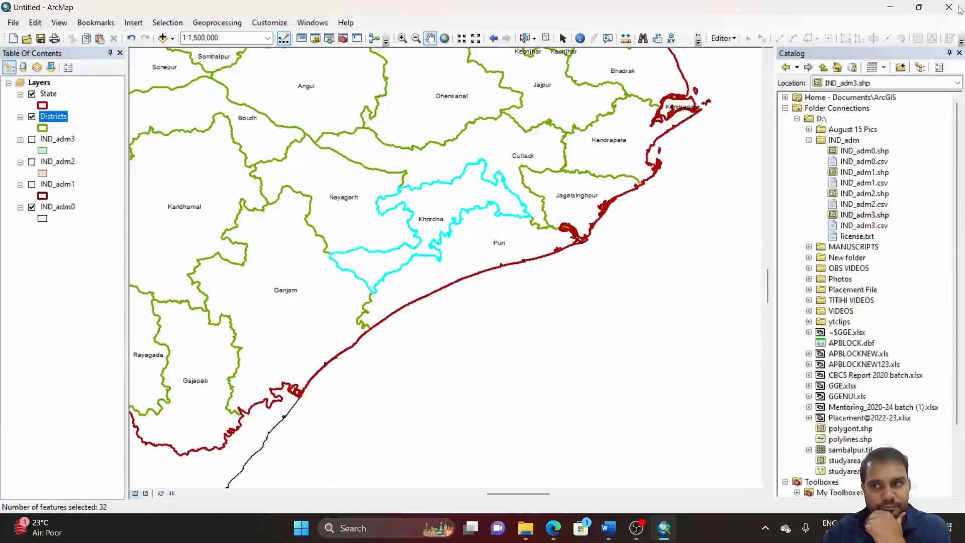
{"action": "right_click", "coordinate": [51, 121]}
{"action": "mouse_move", "coordinate": [161, 242]}
{"action": "left_click", "coordinate": [281, 360]}
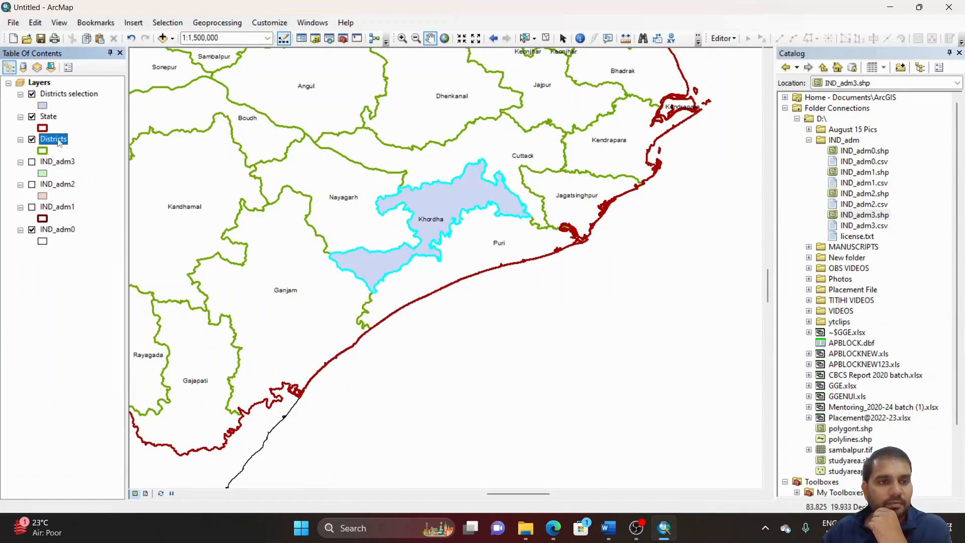
Symbolize the Districts selection layer as hollow with a purple outline, and switch visibility from Districts to IND_adm3
{"action": "left_click", "coordinate": [42, 106]}
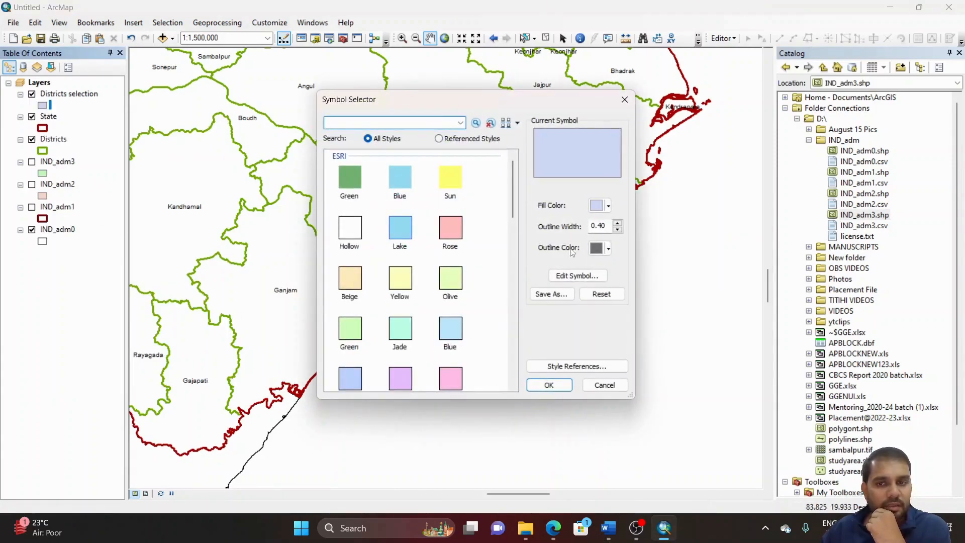
{"action": "left_click", "coordinate": [609, 248]}
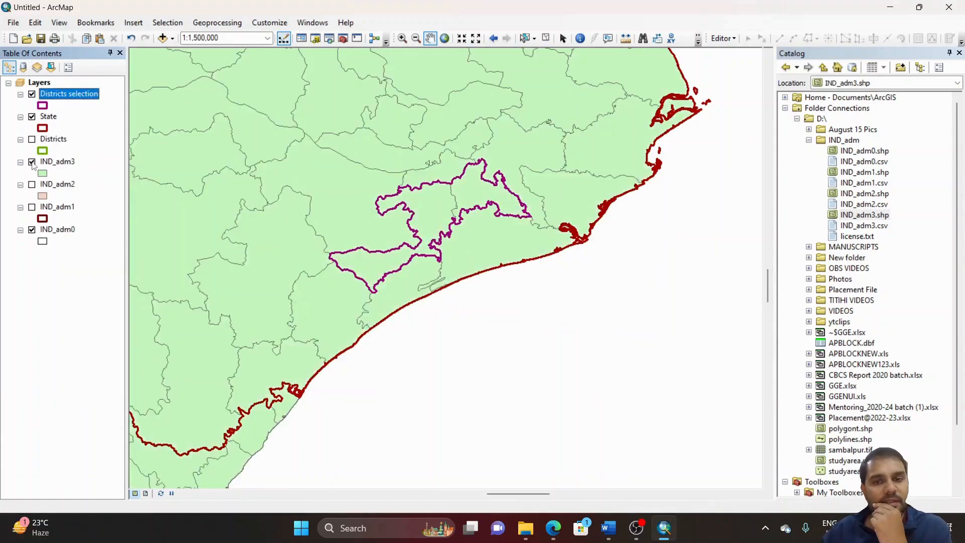
Select the Bhubaneshwar taluk record of Khordha in the IND_adm3 attribute table and create a layer from the selected feature
{"action": "right_click", "coordinate": [58, 163]}
{"action": "left_click", "coordinate": [90, 197]}
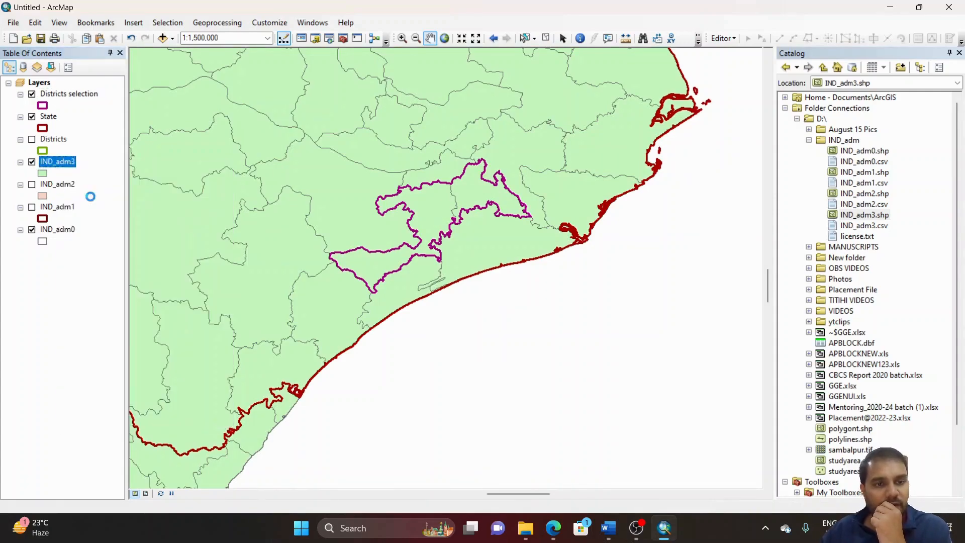
{"action": "left_click_drag", "start_coordinate": [958, 63], "coordinate": [959, 347]}
{"action": "scroll", "coordinate": [136, 302], "scroll_direction": "down", "scroll_amount": 2}
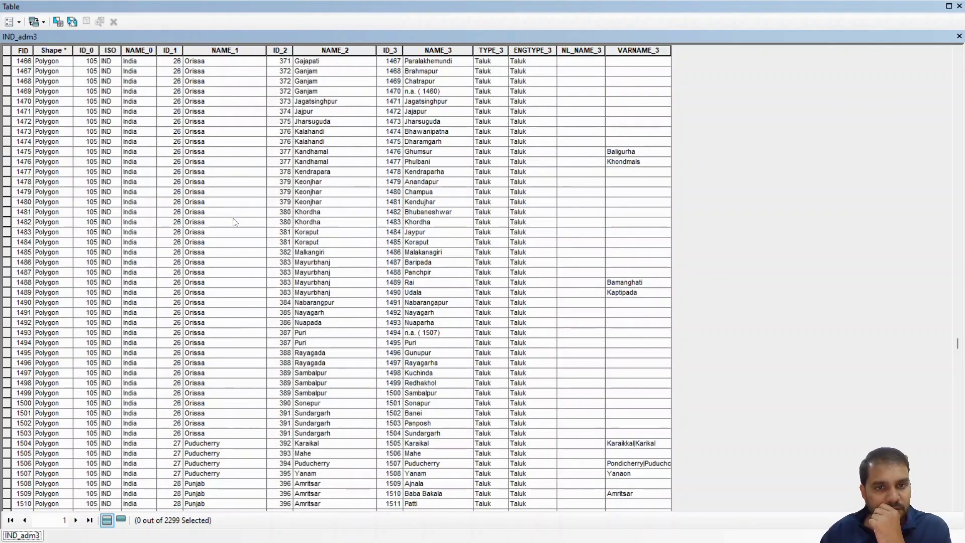
{"action": "left_click", "coordinate": [6, 212]}
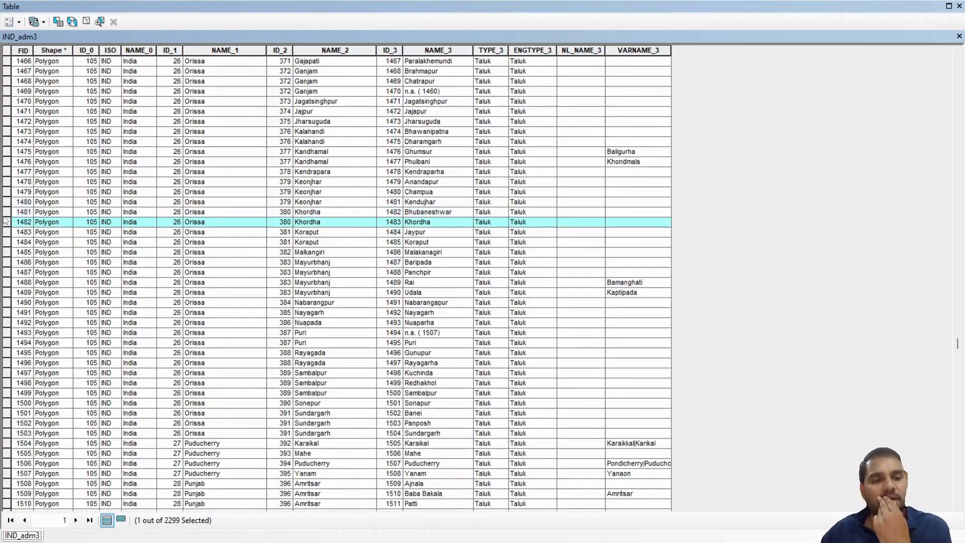
{"action": "left_click", "coordinate": [959, 7]}
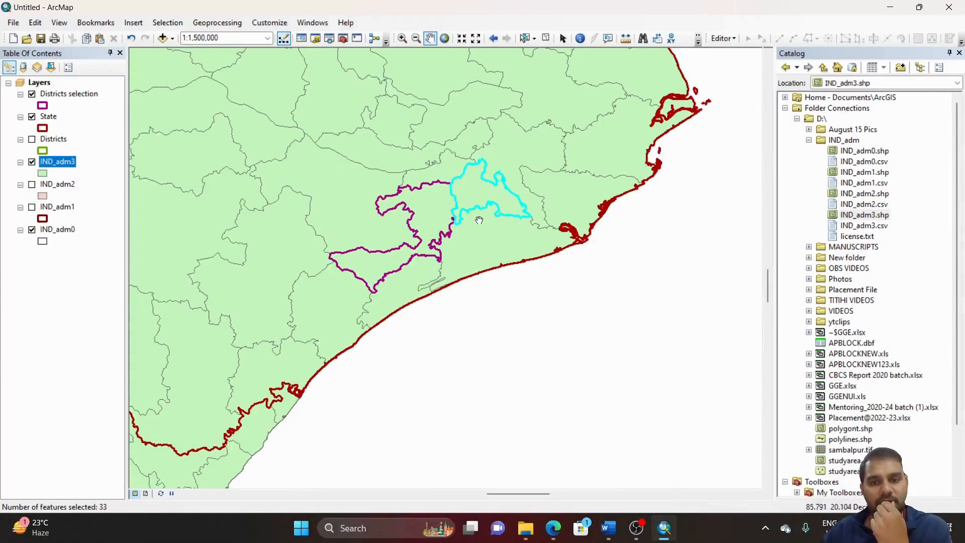
{"action": "right_click", "coordinate": [60, 168]}
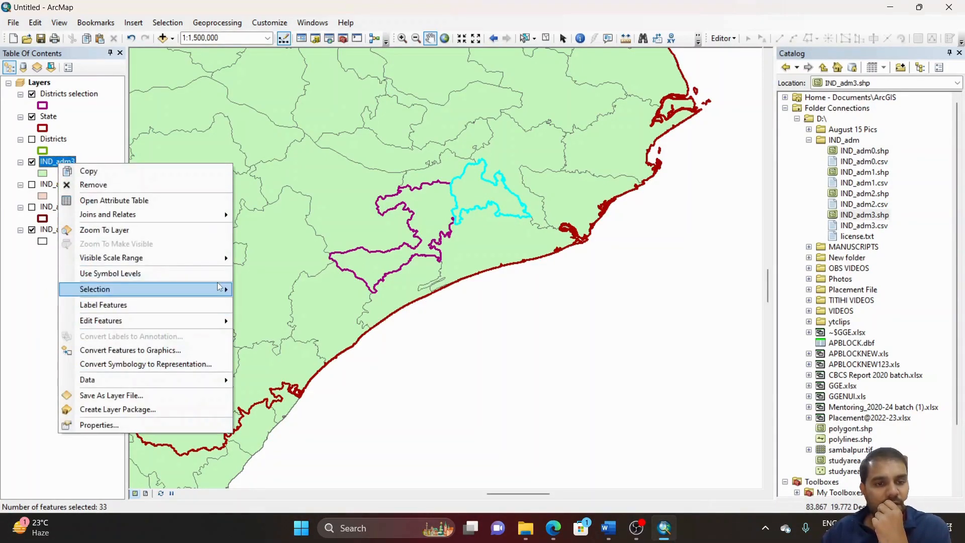
{"action": "mouse_move", "coordinate": [217, 287]}
{"action": "left_click", "coordinate": [317, 404]}
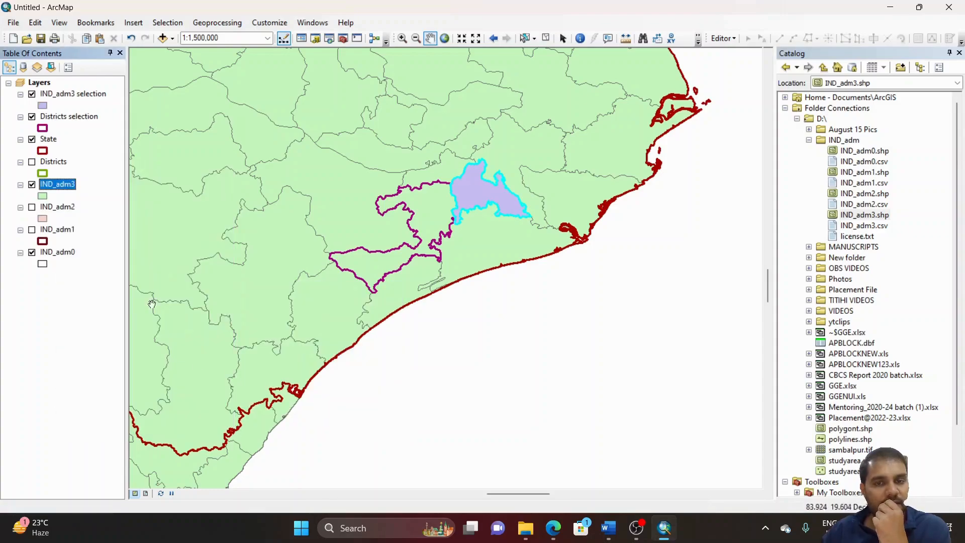
Rename the IND_adm3 selection layer as Bhubaneswar
{"action": "left_click", "coordinate": [64, 94]}
{"action": "left_click", "coordinate": [64, 94]}
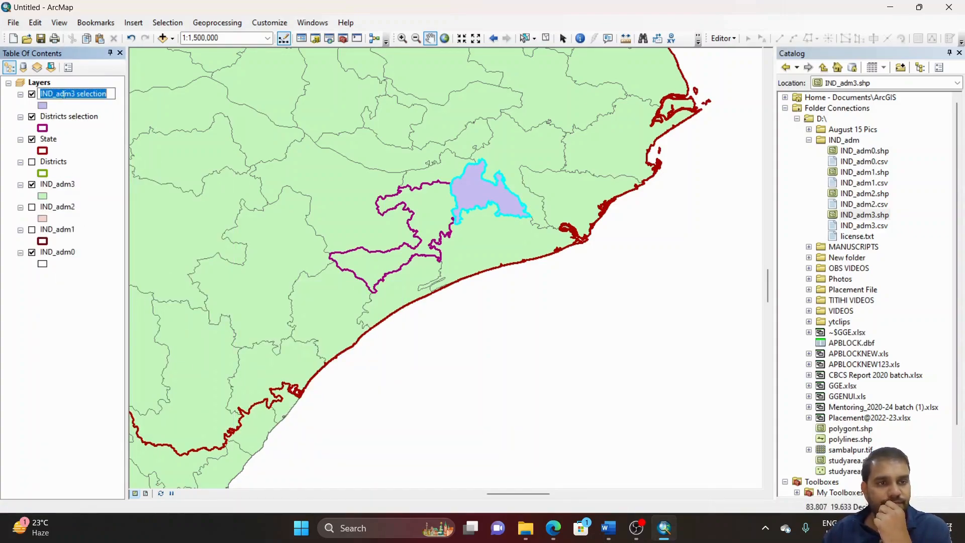
{"action": "type", "text": "Bhubane"}
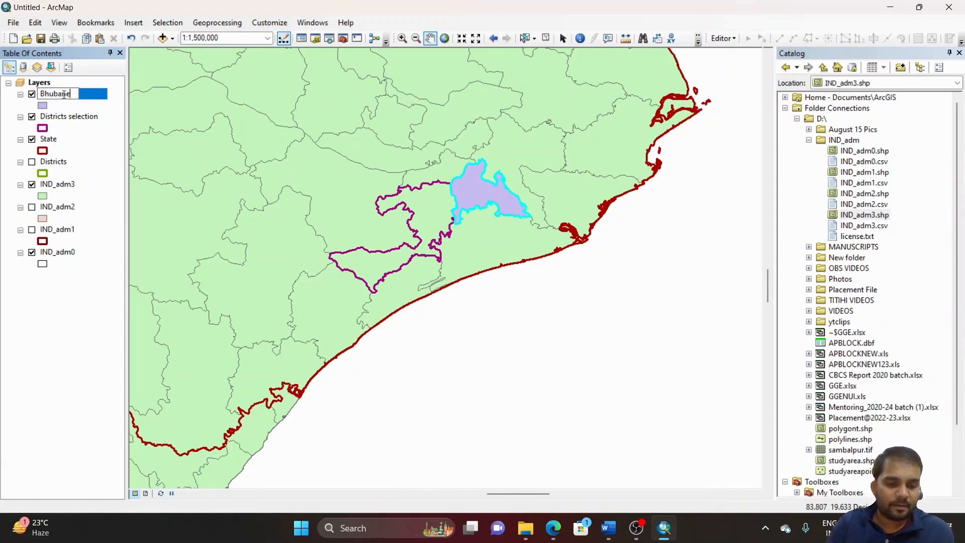
{"action": "type", "text": "swar"}
{"action": "key", "text": "Return"}
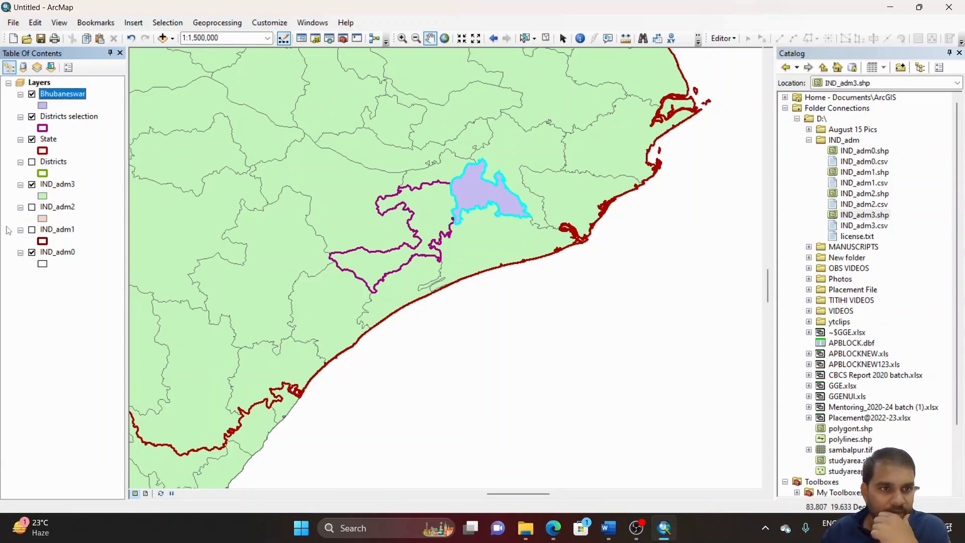
Hide the IND_adm3 layer and symbolize the Bhubaneswar layer as hollow with a blue outline
{"action": "left_click", "coordinate": [32, 185]}
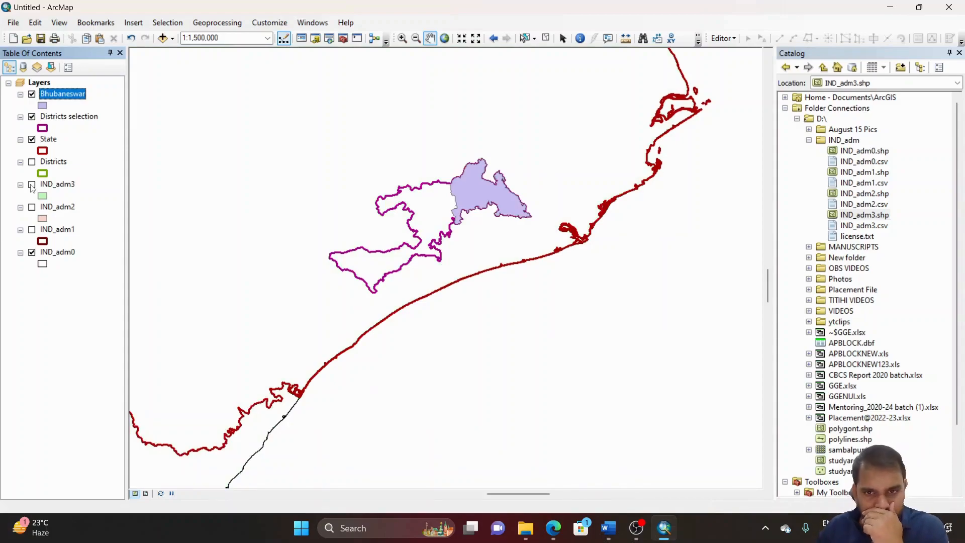
{"action": "left_click", "coordinate": [31, 185]}
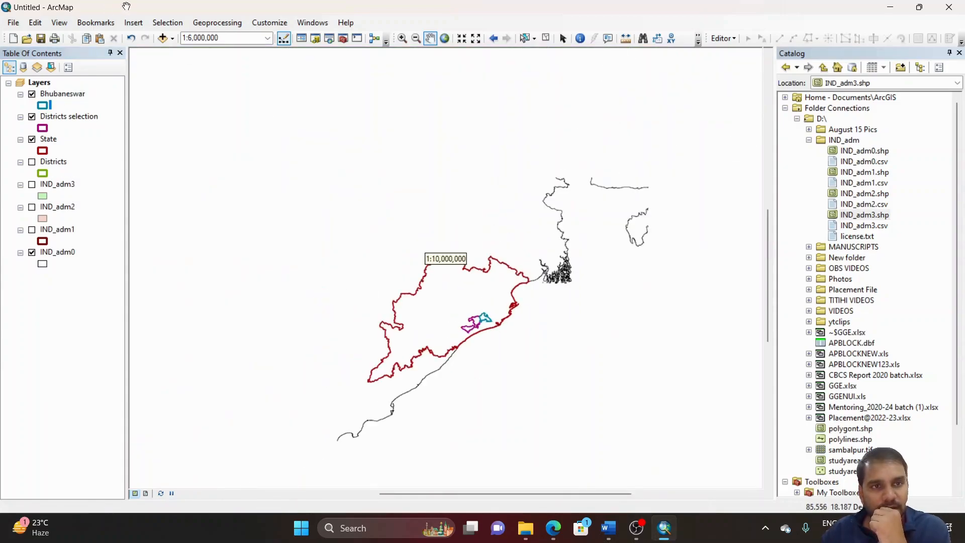
Move the Districts selection layer above the Bhubaneswar layer in the drawing order
{"action": "left_click", "coordinate": [445, 40]}
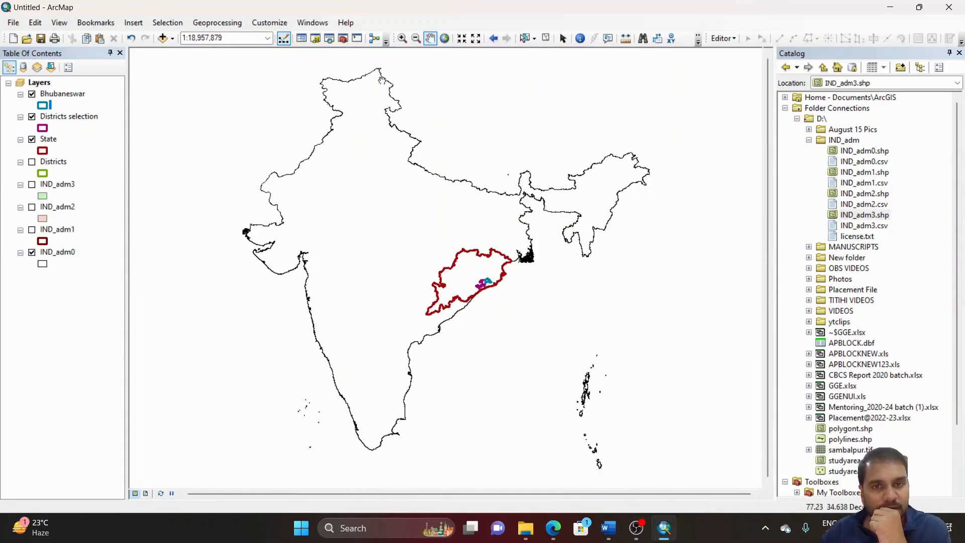
{"action": "scroll", "coordinate": [488, 352], "scroll_direction": "down", "scroll_amount": 5}
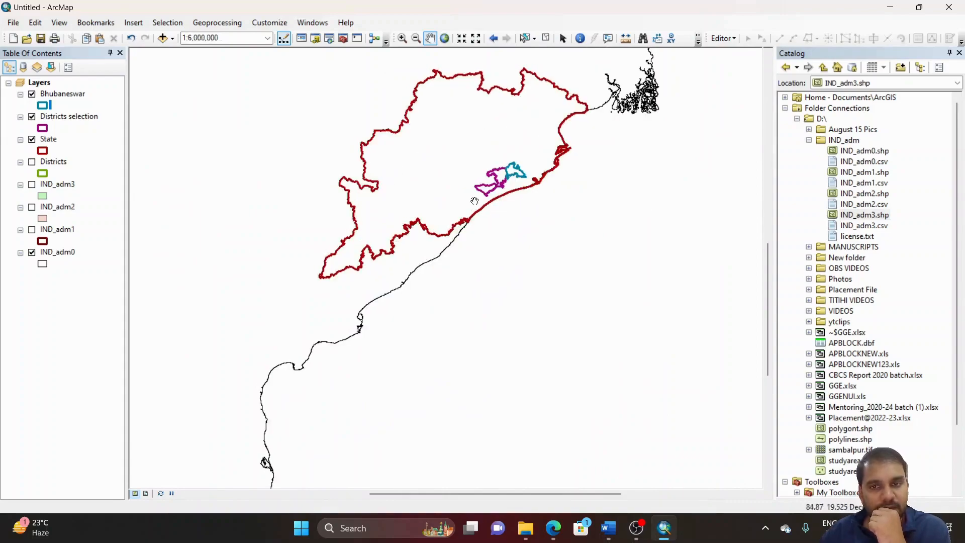
{"action": "scroll", "coordinate": [535, 189], "scroll_direction": "down", "scroll_amount": 2}
{"action": "left_click_drag", "start_coordinate": [75, 117], "coordinate": [74, 89]}
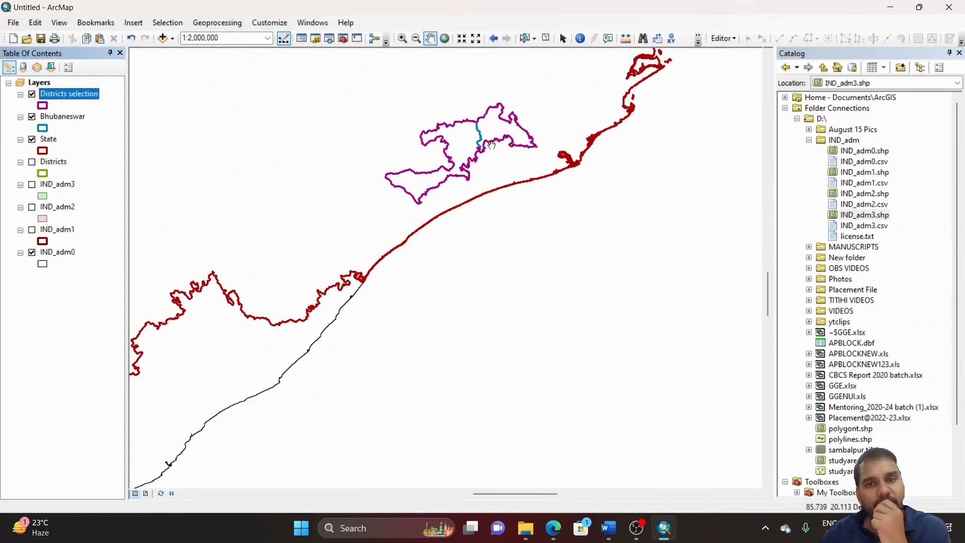
Turn on labels for the Bhubaneswar layer using the NAME_3 field
{"action": "right_click", "coordinate": [52, 118]}
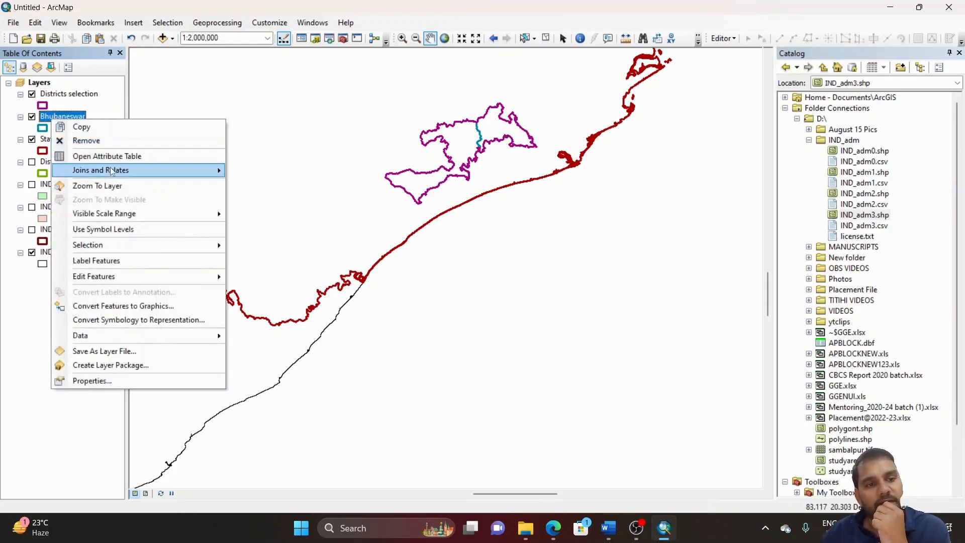
{"action": "left_click", "coordinate": [119, 153]}
{"action": "left_click", "coordinate": [960, 7]}
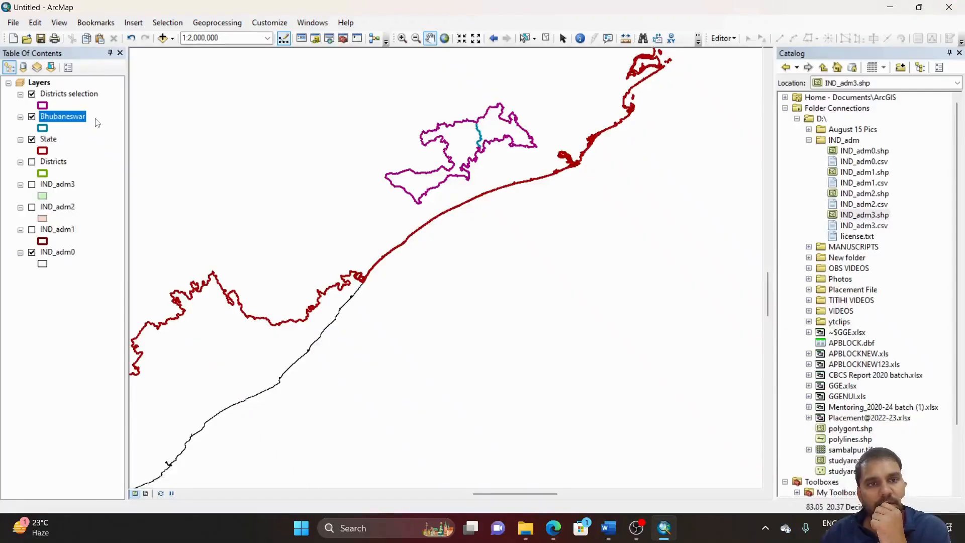
{"action": "left_click_drag", "start_coordinate": [80, 117], "coordinate": [78, 90]}
{"action": "scroll", "coordinate": [342, 194], "scroll_direction": "up", "scroll_amount": 3}
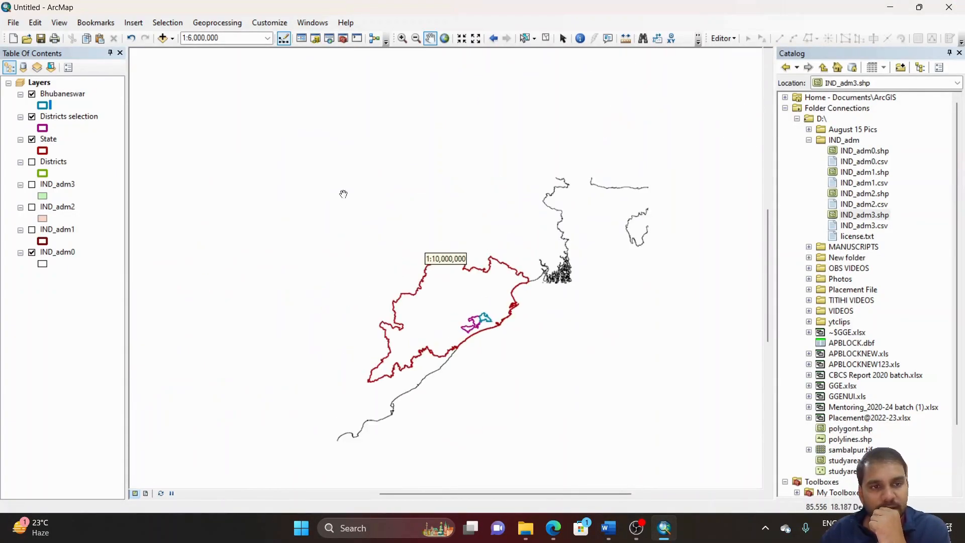
{"action": "left_click", "coordinate": [445, 40]}
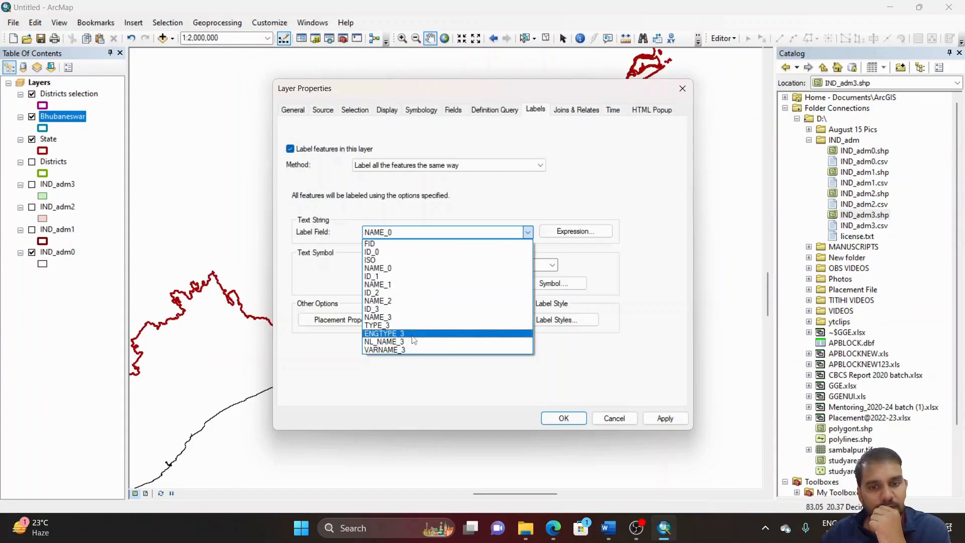
{"action": "left_click", "coordinate": [392, 320]}
{"action": "left_click", "coordinate": [665, 418]}
{"action": "left_click", "coordinate": [563, 419]}
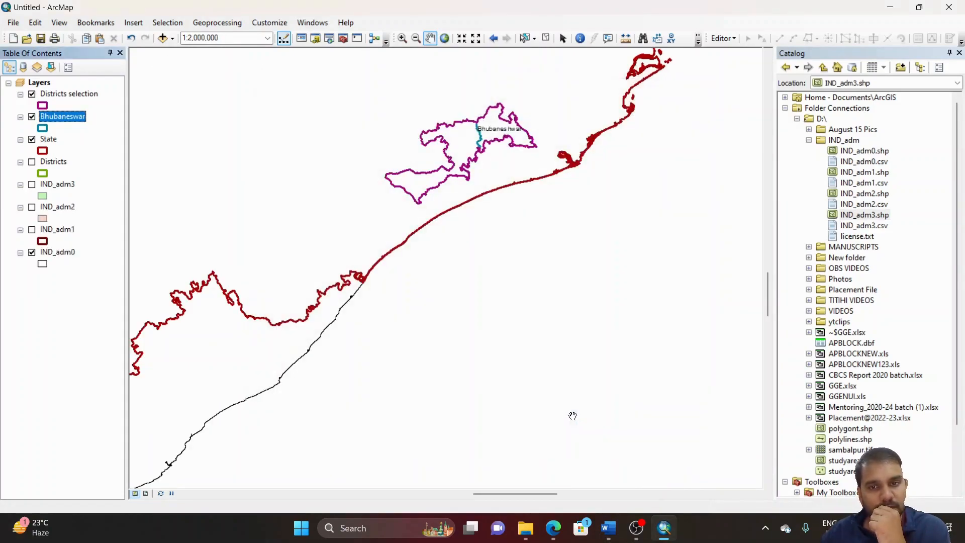
{"action": "scroll", "coordinate": [542, 157], "scroll_direction": "up", "scroll_amount": 5}
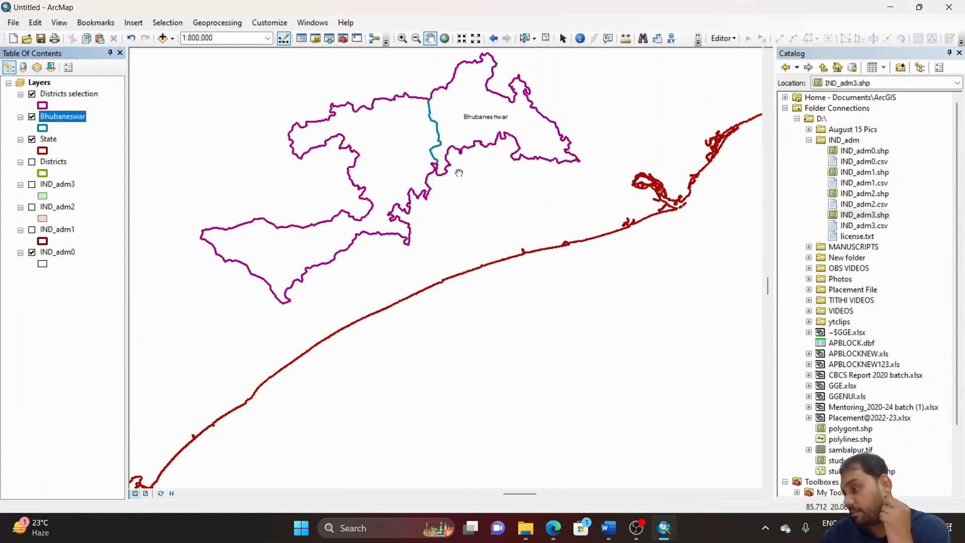
Switch the map from data view to layout view
{"action": "left_click", "coordinate": [147, 494]}
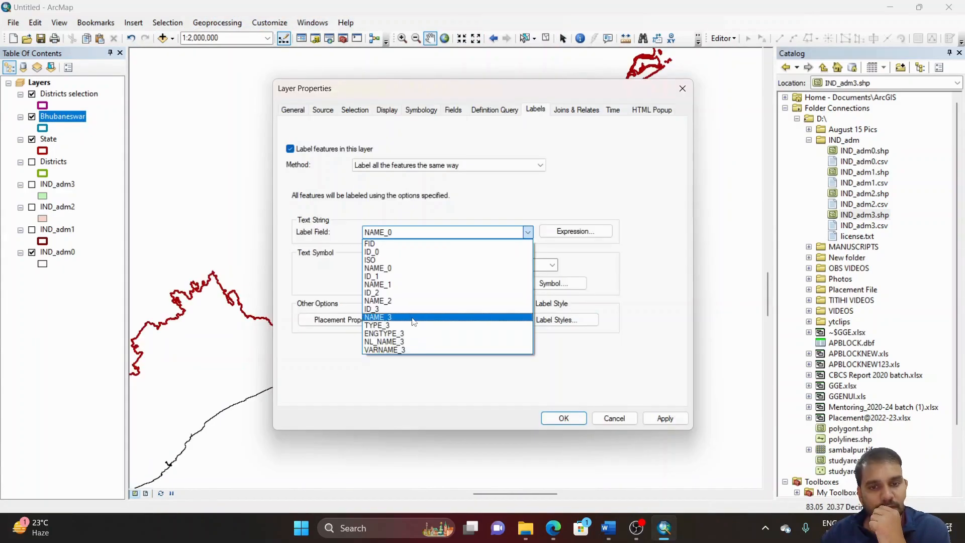
{"action": "left_click", "coordinate": [382, 318]}
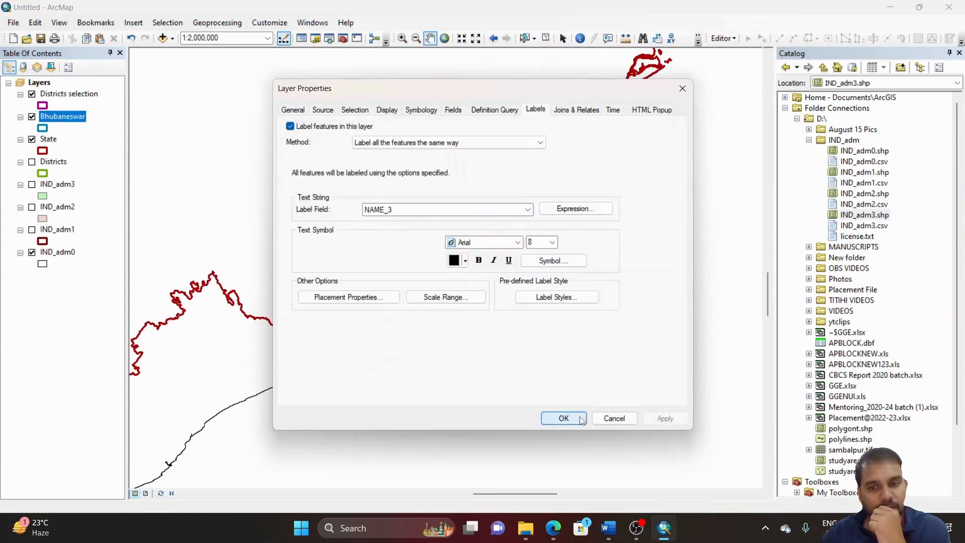
{"action": "left_click", "coordinate": [581, 419]}
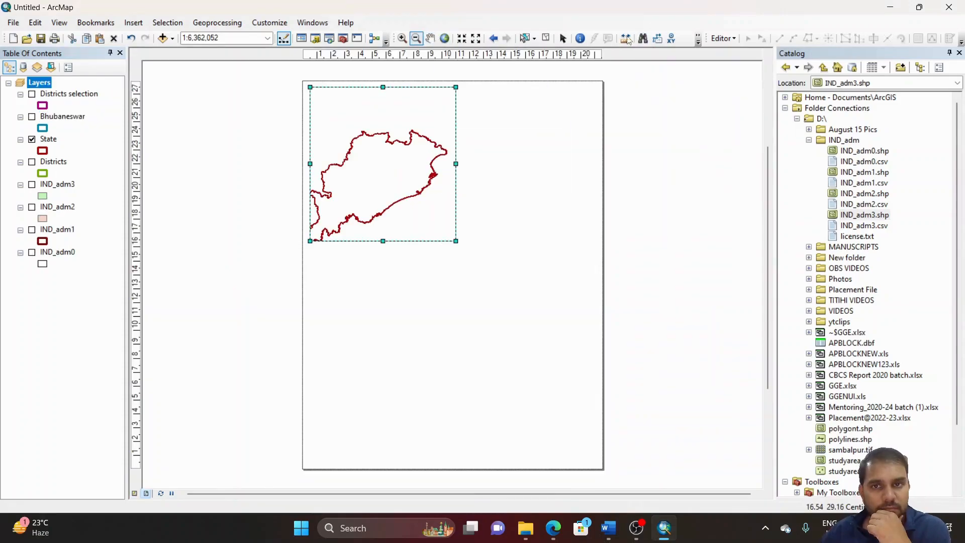
Pan and zoom out the map in the data frame until the whole Orissa outline fits inside it
{"action": "left_click", "coordinate": [563, 38]}
{"action": "left_click", "coordinate": [430, 39]}
{"action": "left_click_drag", "start_coordinate": [380, 166], "coordinate": [388, 149]}
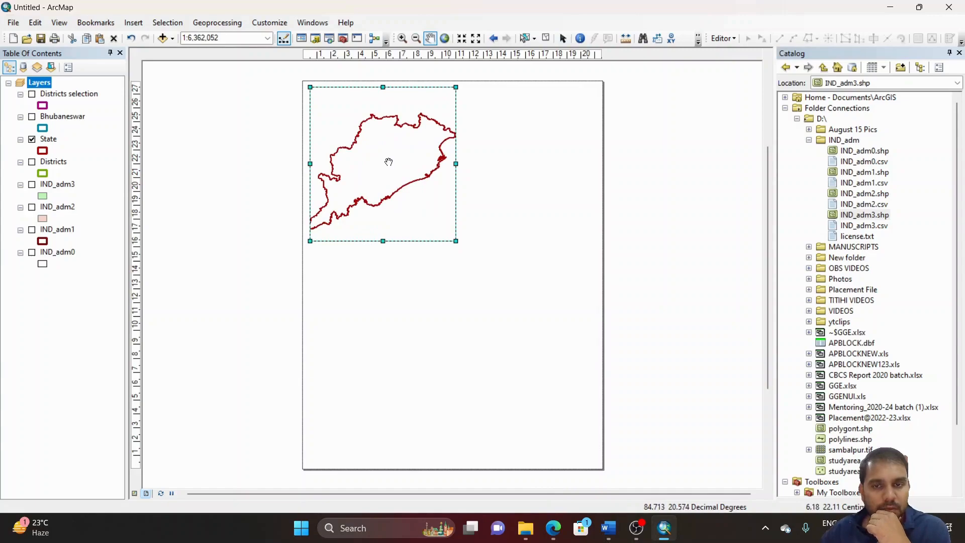
{"action": "left_click", "coordinate": [417, 38]}
{"action": "left_click_drag", "start_coordinate": [313, 92], "coordinate": [456, 241]}
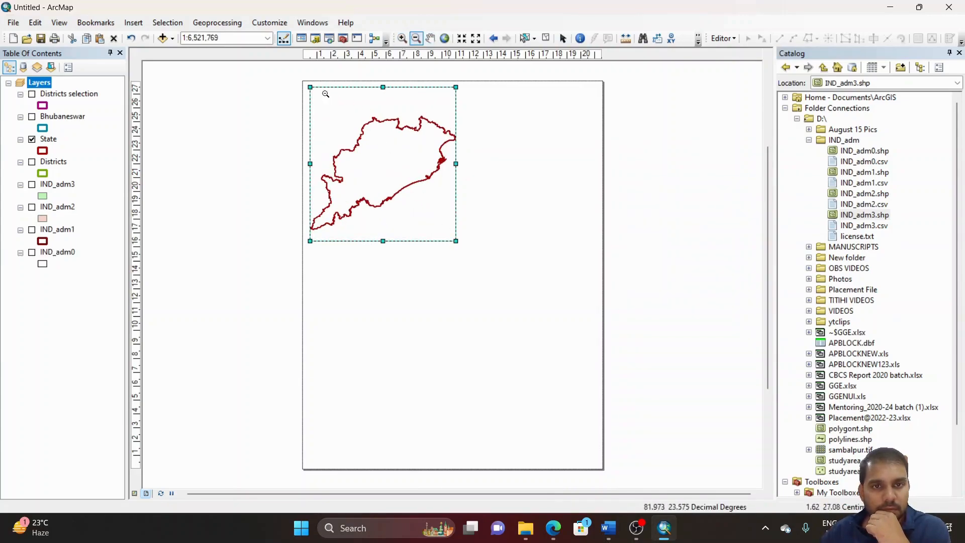
{"action": "left_click_drag", "start_coordinate": [312, 90], "coordinate": [454, 243]}
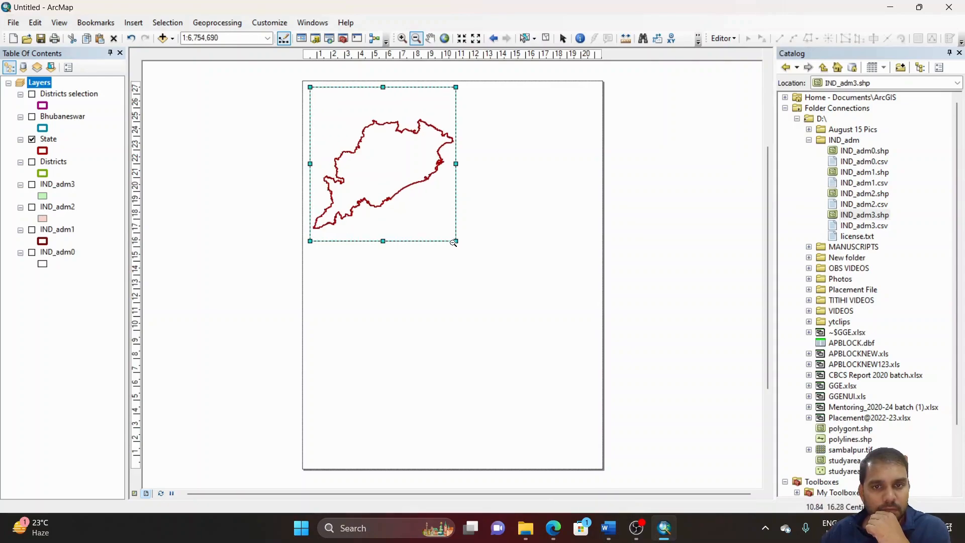
{"action": "left_click", "coordinate": [561, 39]}
{"action": "left_click", "coordinate": [538, 202]}
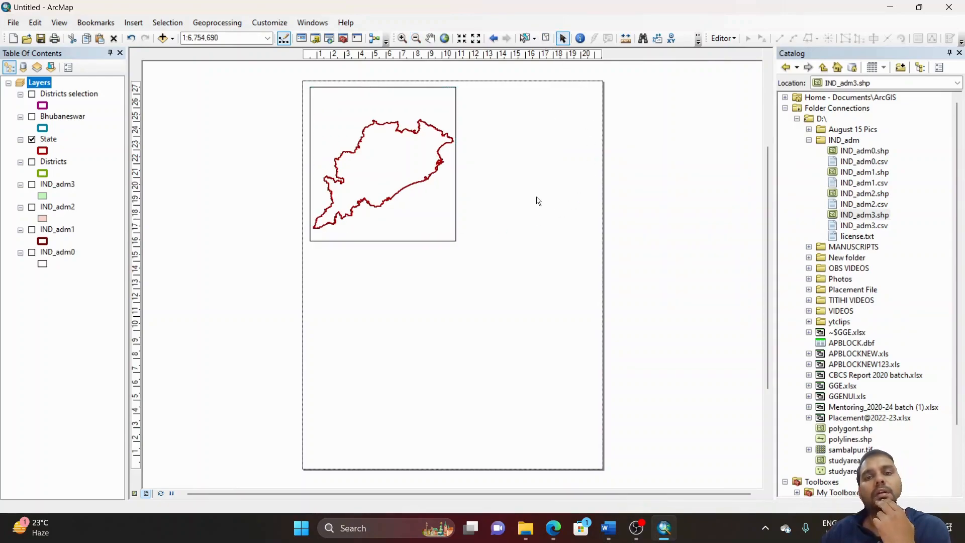
Copy the Orissa data frame, paste the duplicate and place it beside the original on the upper half of the page
{"action": "left_click", "coordinate": [436, 227]}
{"action": "right_click", "coordinate": [435, 229]}
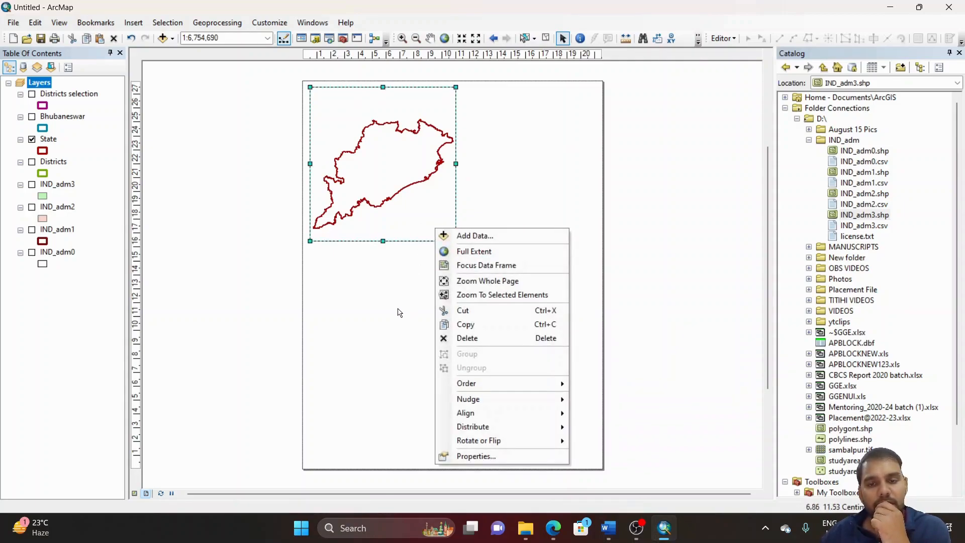
{"action": "left_click", "coordinate": [461, 325]}
{"action": "left_click", "coordinate": [423, 349]}
{"action": "key", "text": "ctrl+v"}
{"action": "left_click_drag", "start_coordinate": [417, 220], "coordinate": [549, 197]}
Adjust the map extent in the first, narrower data frame so the Orissa outline fits within its borders
{"action": "left_click", "coordinate": [409, 233]}
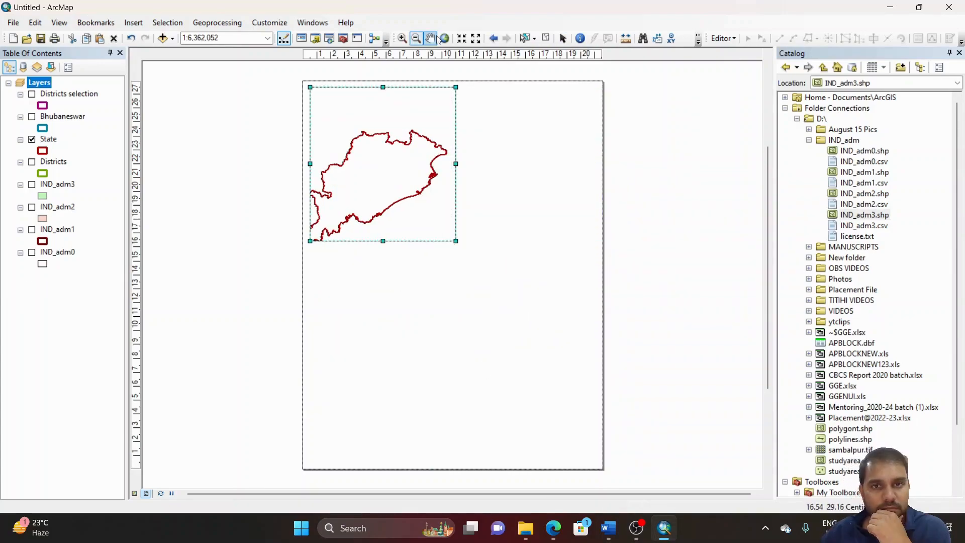
{"action": "left_click", "coordinate": [563, 38]}
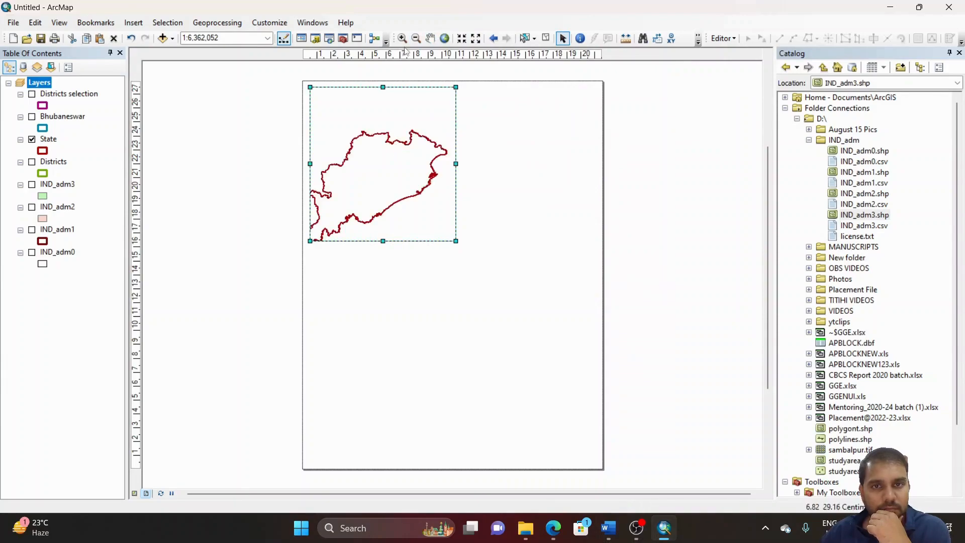
{"action": "left_click", "coordinate": [430, 38]}
{"action": "left_click_drag", "start_coordinate": [382, 165], "coordinate": [390, 147]}
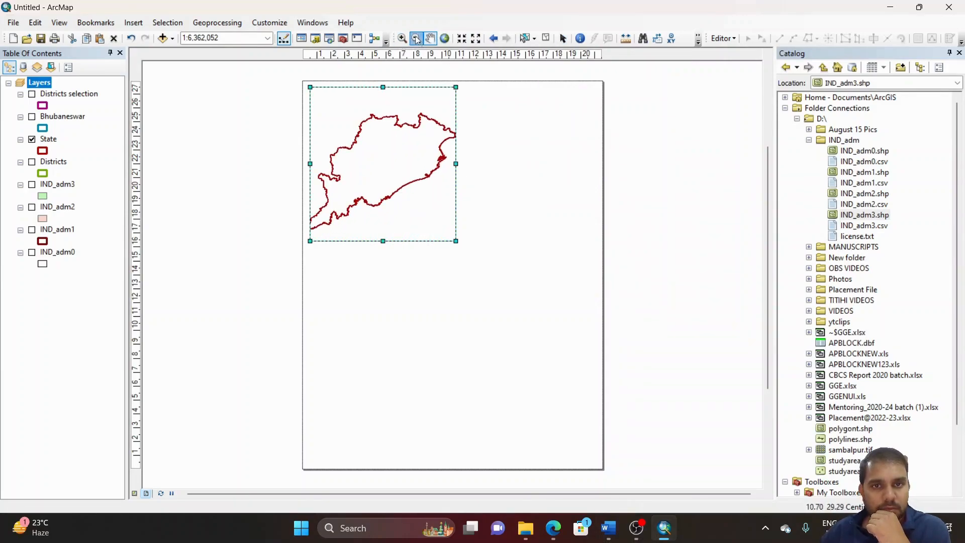
{"action": "left_click", "coordinate": [417, 41]}
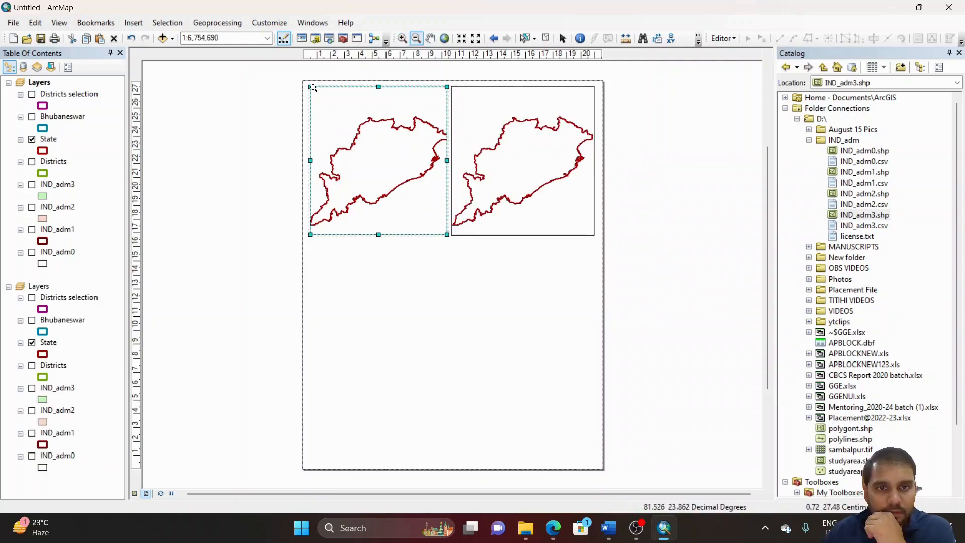
{"action": "left_click_drag", "start_coordinate": [312, 87], "coordinate": [444, 230]}
{"action": "left_click", "coordinate": [563, 39]}
Copy the second data frame, paste a third one and place it below the upper two on the page
{"action": "left_click", "coordinate": [523, 225]}
{"action": "right_click", "coordinate": [525, 216]}
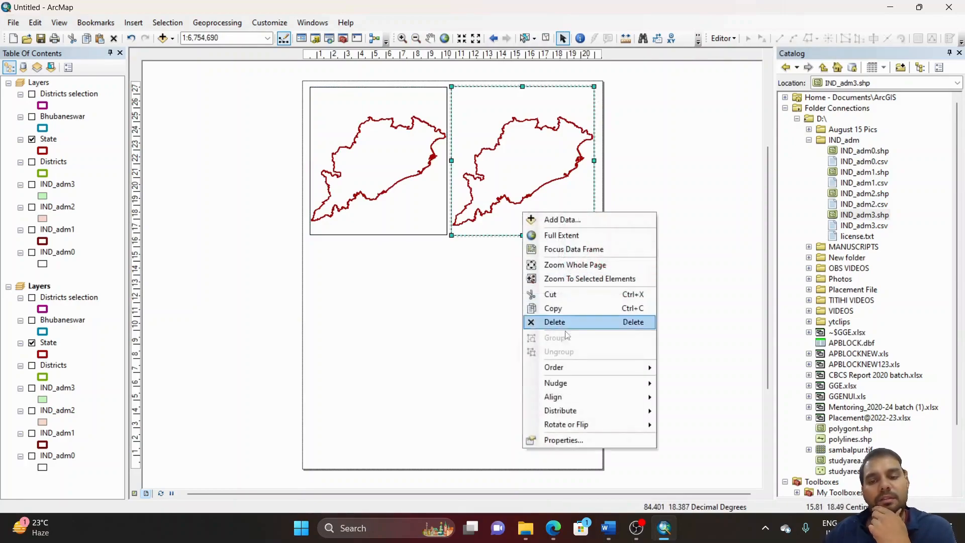
{"action": "left_click", "coordinate": [553, 308]}
{"action": "left_click", "coordinate": [514, 386]}
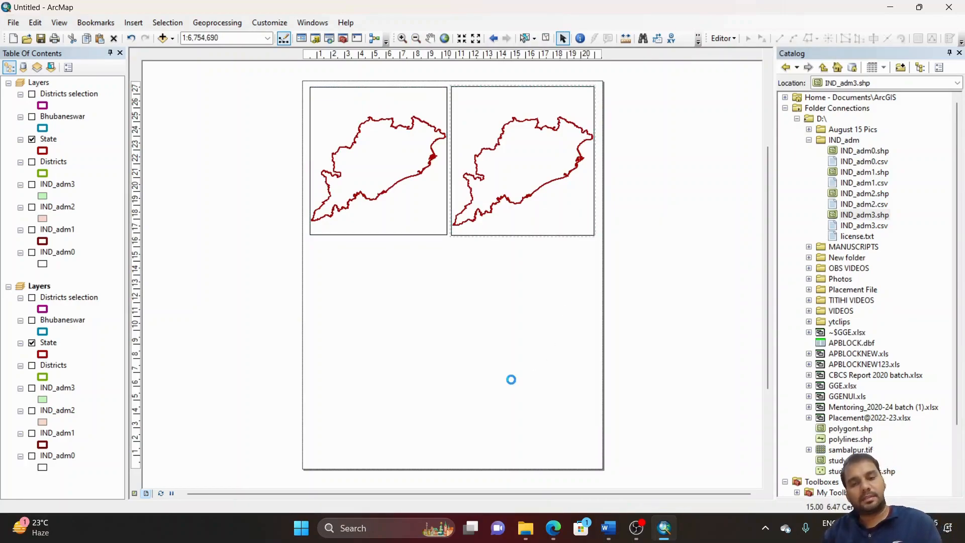
{"action": "key", "text": "ctrl+v"}
{"action": "left_click_drag", "start_coordinate": [478, 220], "coordinate": [358, 370]}
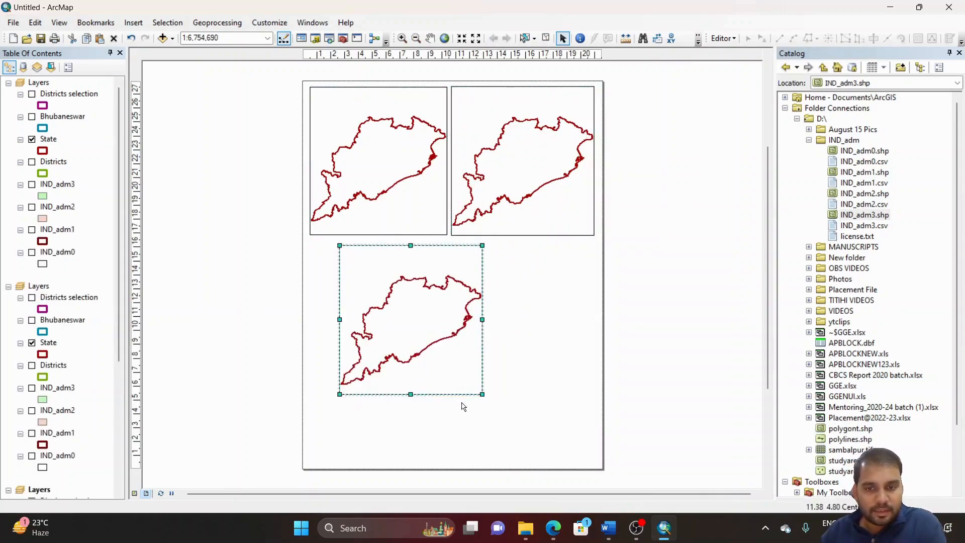
Enlarge the third data frame to fill most of the lower half of the page and centre it
{"action": "left_click_drag", "start_coordinate": [482, 394], "coordinate": [580, 459]}
{"action": "left_click_drag", "start_coordinate": [461, 438], "coordinate": [455, 437]}
{"action": "left_click", "coordinate": [699, 388]}
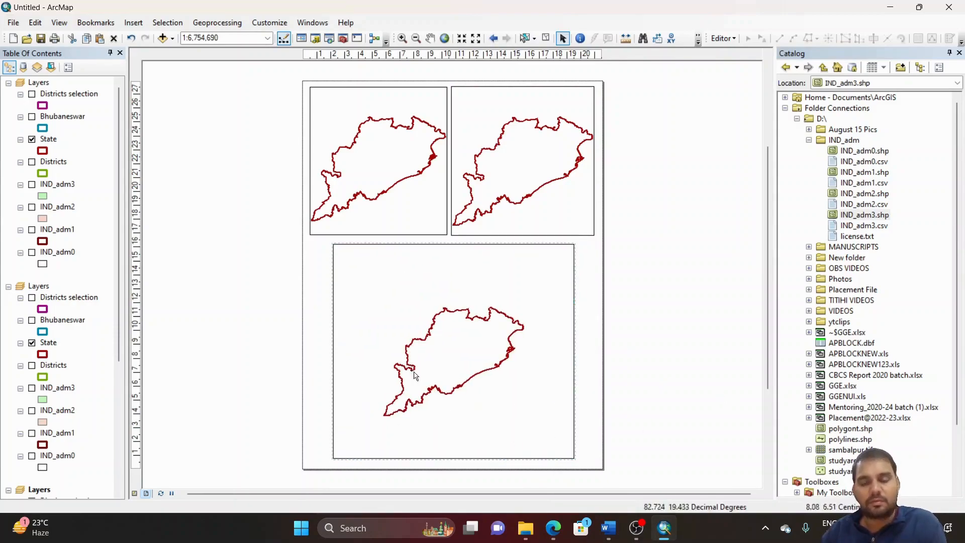
Show the Districts selection layer and hide the State layer in the second data frame
{"action": "left_click", "coordinate": [492, 174]}
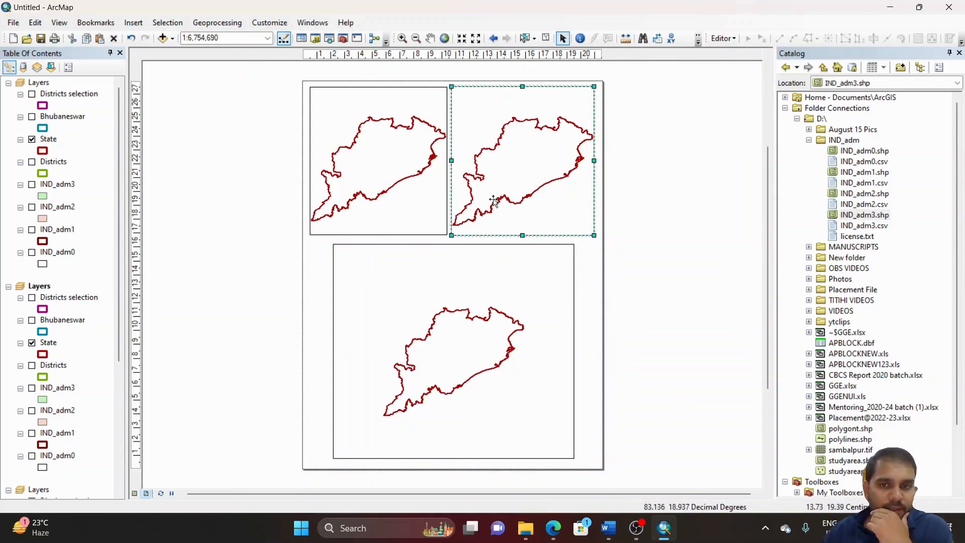
{"action": "left_click", "coordinate": [32, 298]}
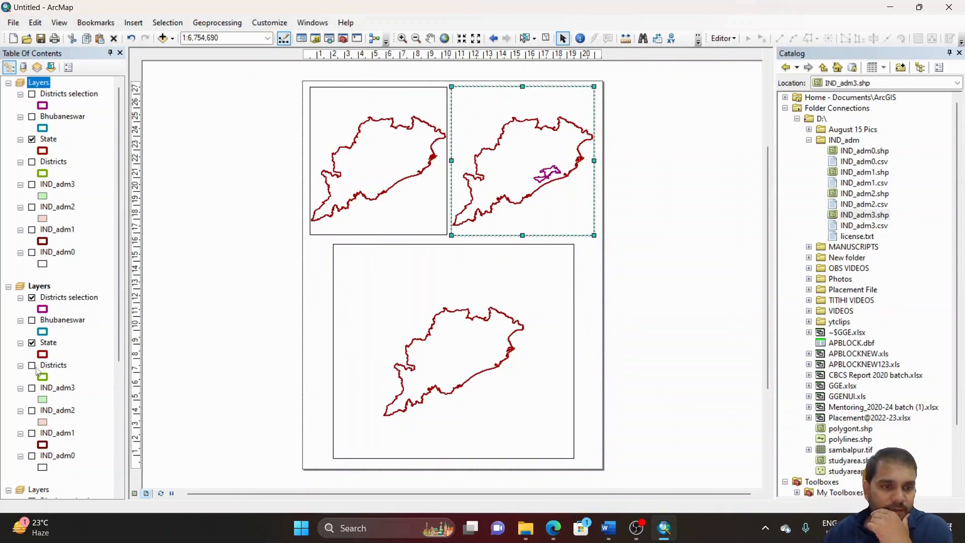
{"action": "left_click", "coordinate": [33, 343]}
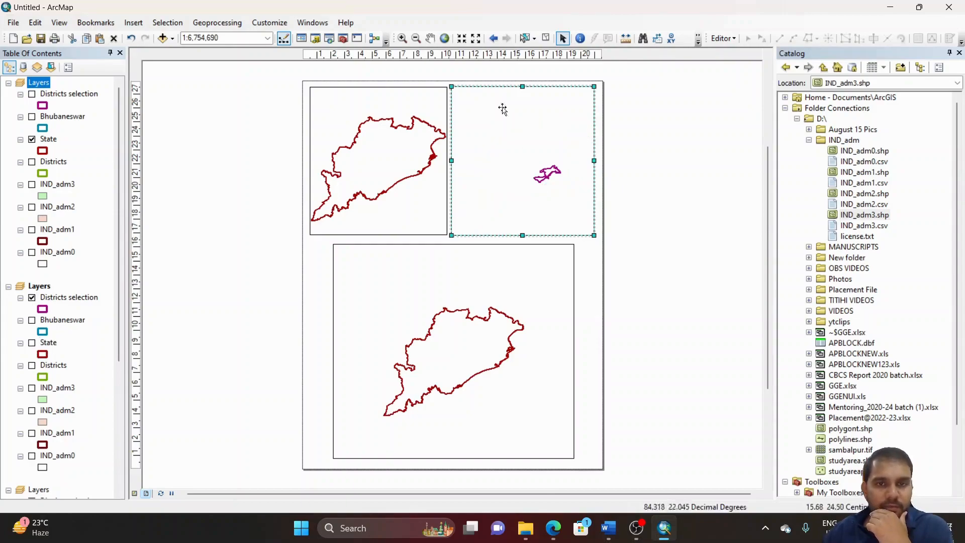
Zoom the second data frame in so the Khordha district outline fills its width
{"action": "left_click", "coordinate": [402, 38]}
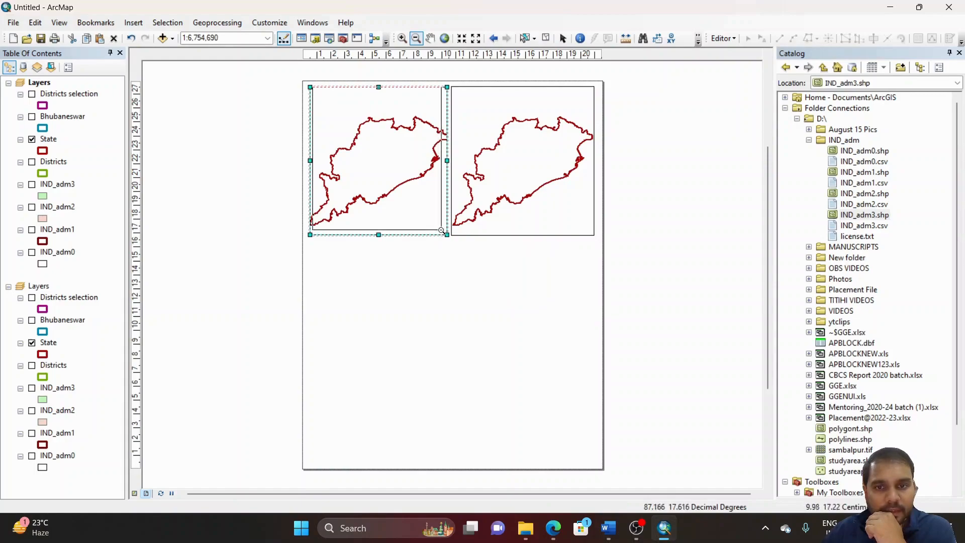
{"action": "left_click_drag", "start_coordinate": [442, 231], "coordinate": [442, 232]}
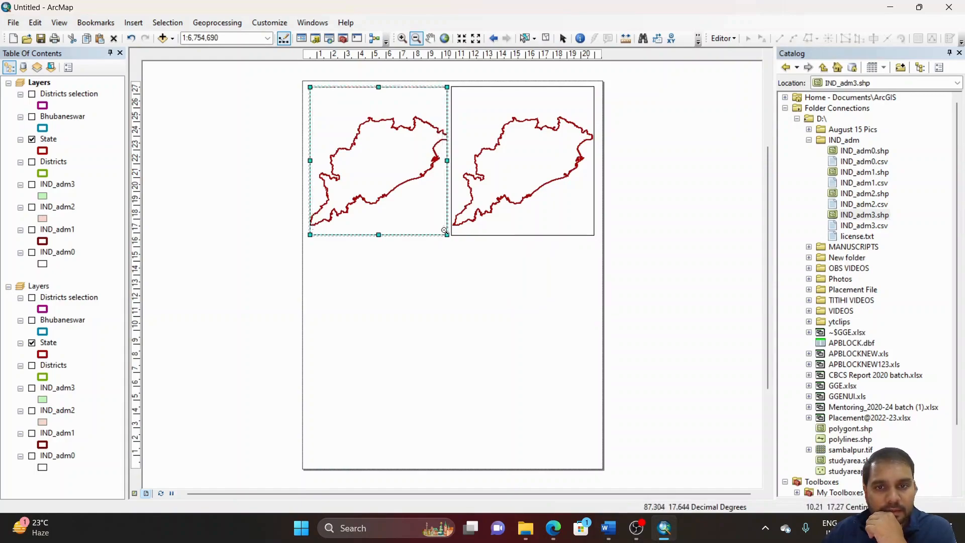
{"action": "left_click", "coordinate": [563, 38]}
{"action": "left_click", "coordinate": [501, 213]}
{"action": "right_click", "coordinate": [524, 216]}
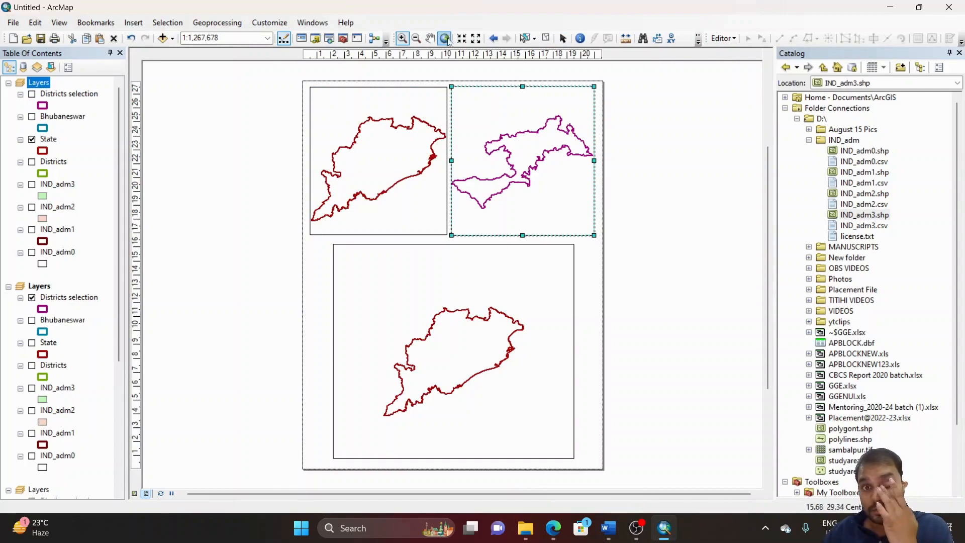
{"action": "left_click", "coordinate": [563, 39]}
{"action": "left_click", "coordinate": [640, 273]}
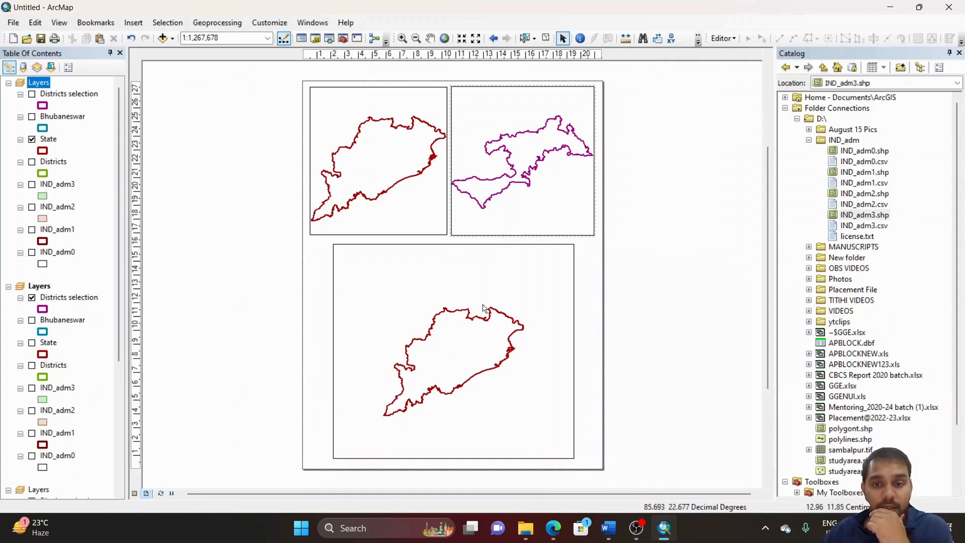
Show the Bhubaneswar layer and hide the State layer in the third data frame
{"action": "left_click", "coordinate": [513, 261]}
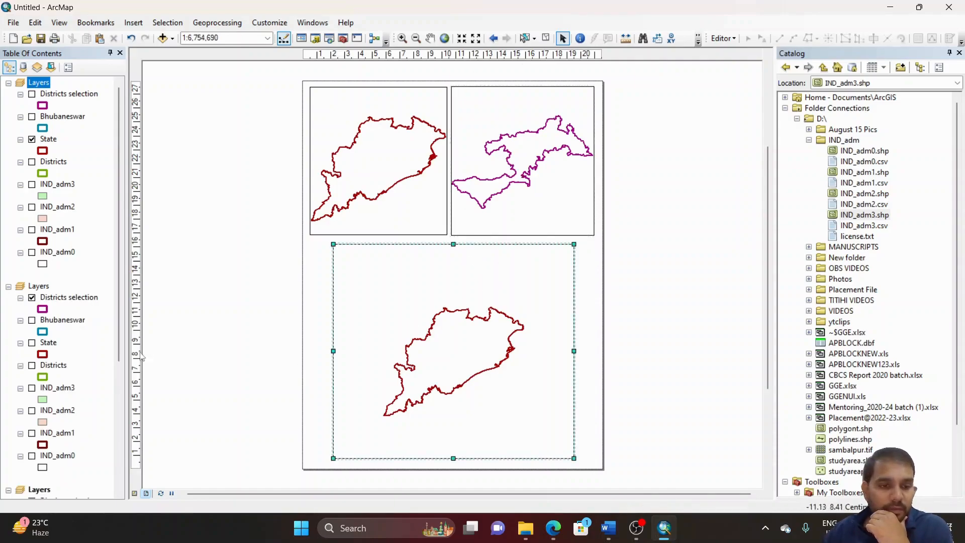
{"action": "scroll", "coordinate": [103, 351], "scroll_direction": "down", "scroll_amount": 3}
{"action": "left_click", "coordinate": [31, 331]}
{"action": "left_click", "coordinate": [31, 356]}
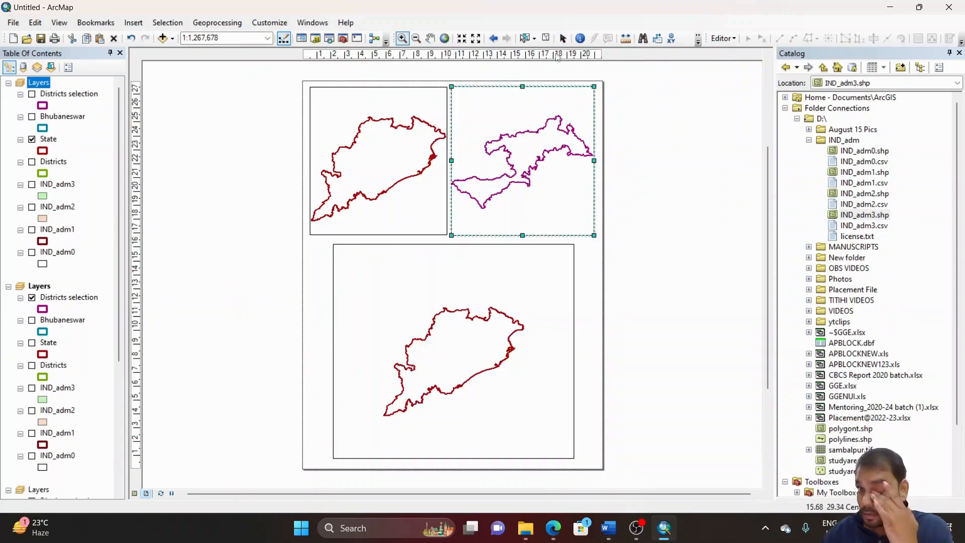
Zoom and pan the third data frame so the Bhubaneswar boundary is centred and fills the frame
{"action": "left_click", "coordinate": [563, 39]}
{"action": "left_click", "coordinate": [665, 255]}
{"action": "left_click_drag", "start_coordinate": [360, 253], "coordinate": [554, 438]}
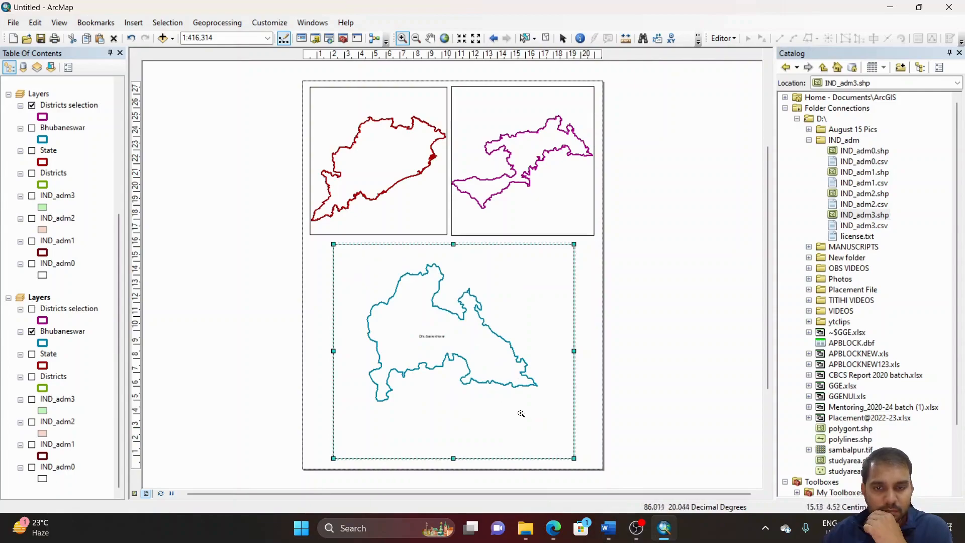
{"action": "left_click_drag", "start_coordinate": [514, 382], "coordinate": [571, 425]}
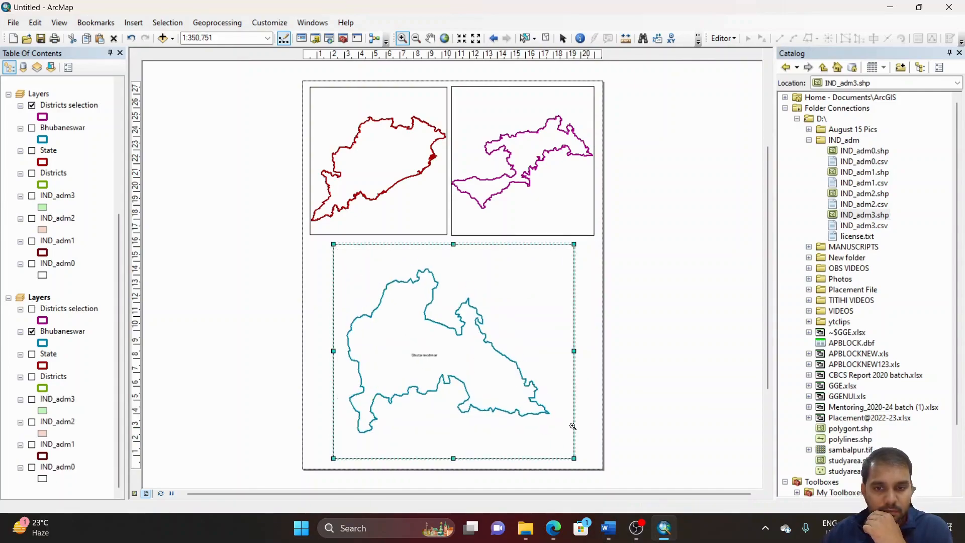
{"action": "left_click", "coordinate": [431, 38]}
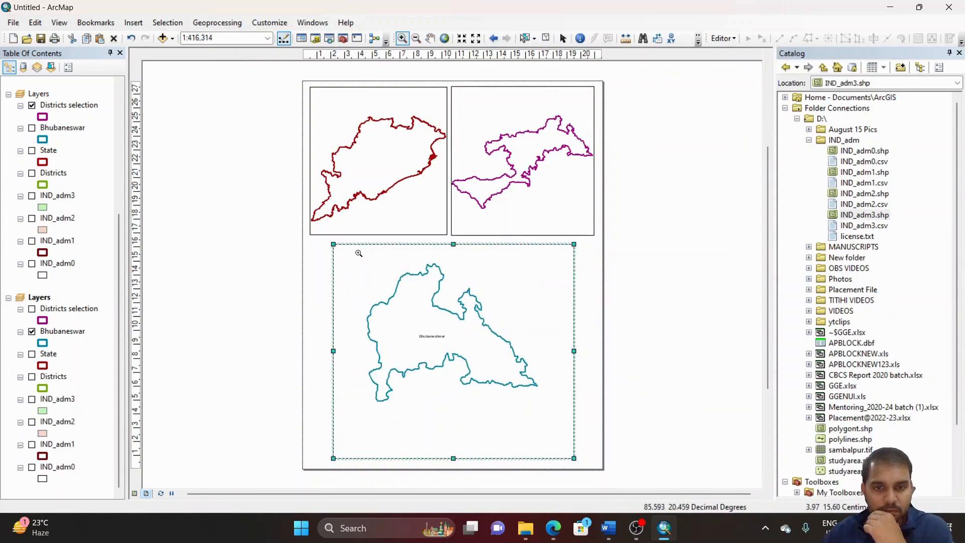
{"action": "left_click_drag", "start_coordinate": [357, 252], "coordinate": [553, 439]}
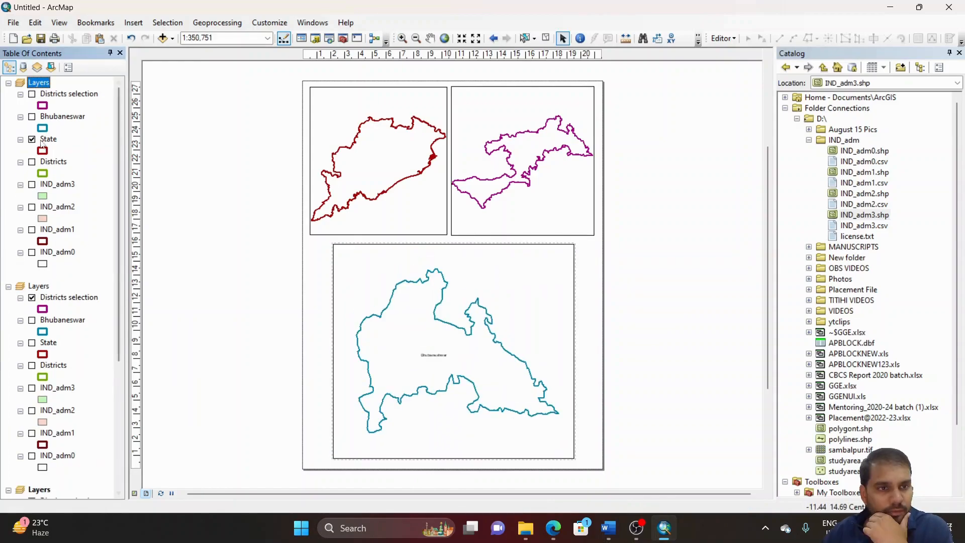
Turn on labels for the State layer in the first data frame using the NAME_1 field
{"action": "right_click", "coordinate": [48, 139]}
{"action": "left_click", "coordinate": [125, 399]}
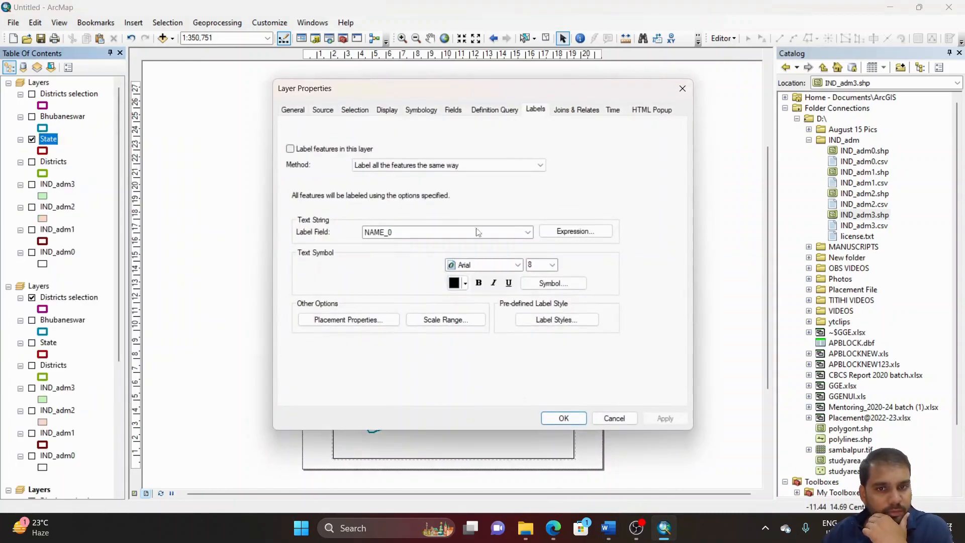
{"action": "left_click", "coordinate": [422, 230]}
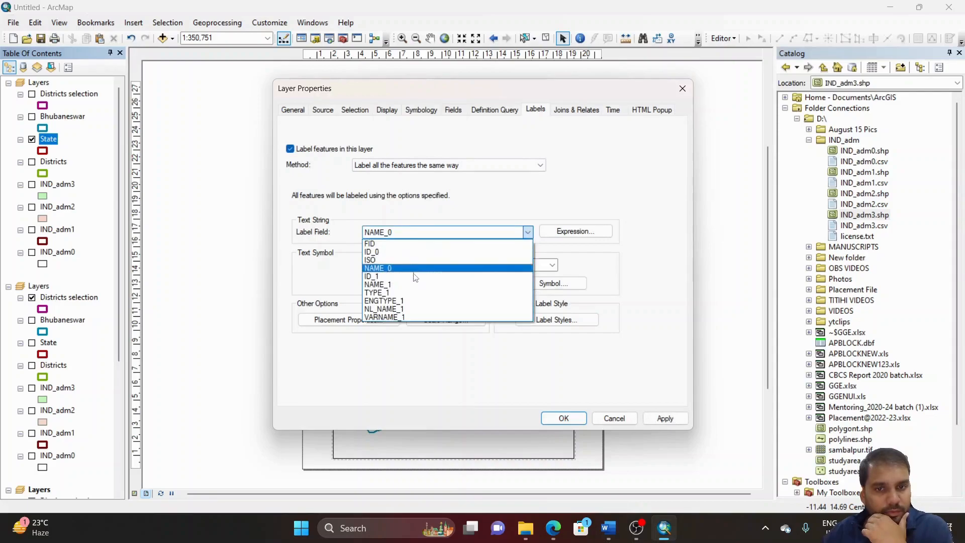
{"action": "left_click", "coordinate": [403, 280]}
{"action": "left_click", "coordinate": [659, 418]}
{"action": "left_click", "coordinate": [563, 419]}
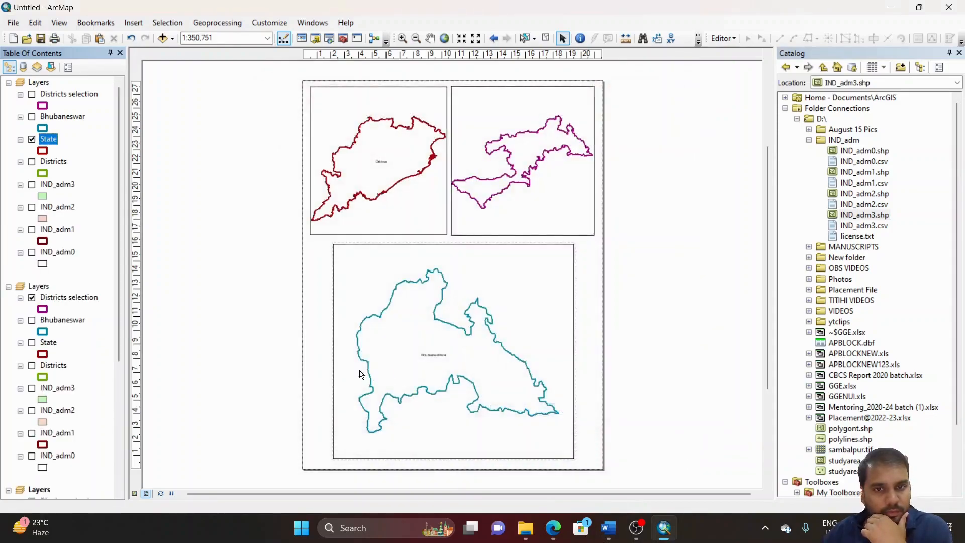
Set the label font size of the State layer in the first data frame to 16
{"action": "right_click", "coordinate": [55, 140]}
{"action": "left_click", "coordinate": [152, 404]}
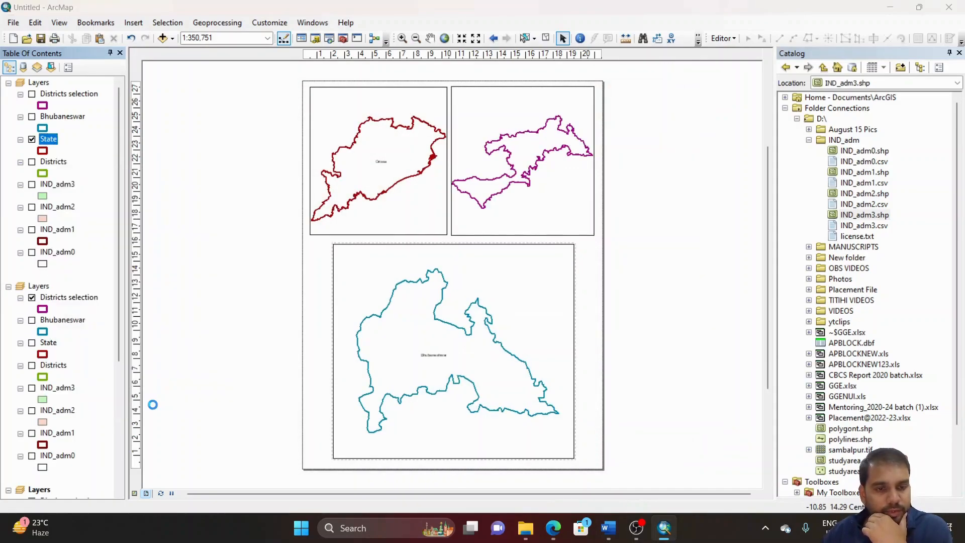
{"action": "left_click", "coordinate": [552, 265]}
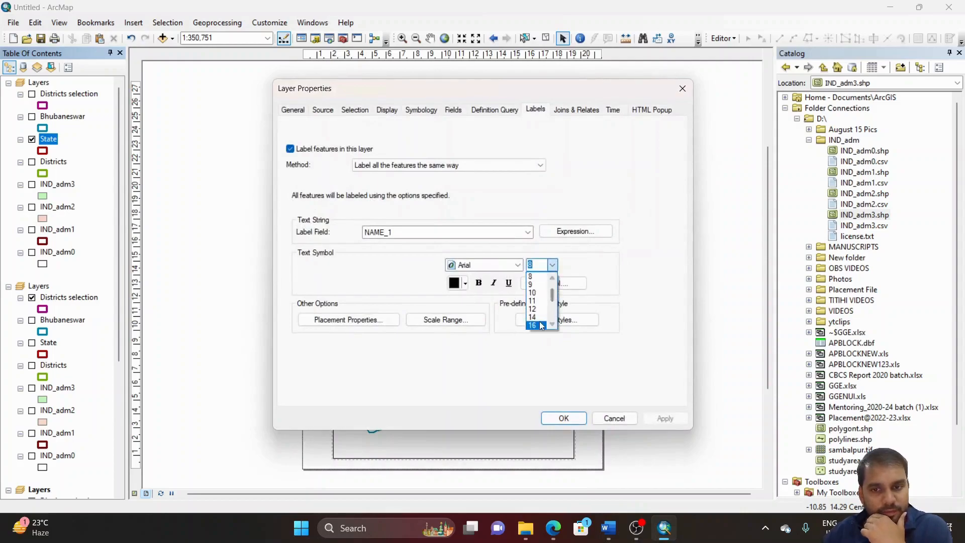
{"action": "left_click", "coordinate": [537, 325]}
{"action": "left_click", "coordinate": [653, 419]}
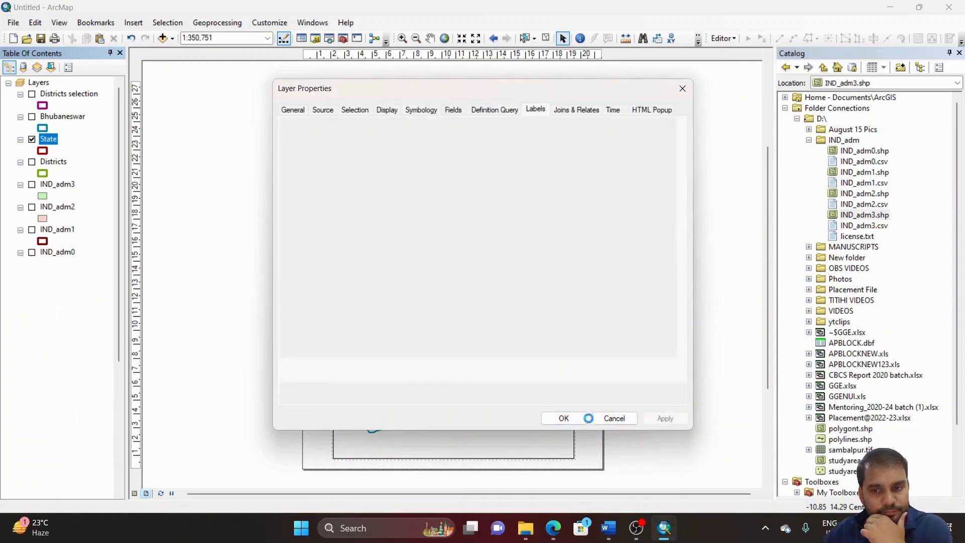
{"action": "left_click", "coordinate": [568, 419]}
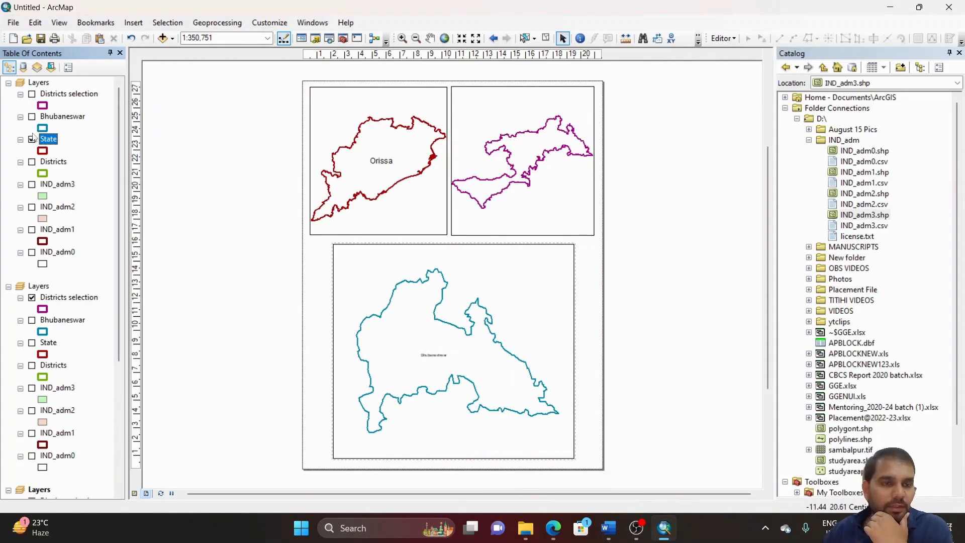
Label the Districts selection layer in the second data frame with the NAME_2 field at font size 16
{"action": "right_click", "coordinate": [52, 303]}
{"action": "left_click", "coordinate": [63, 294]}
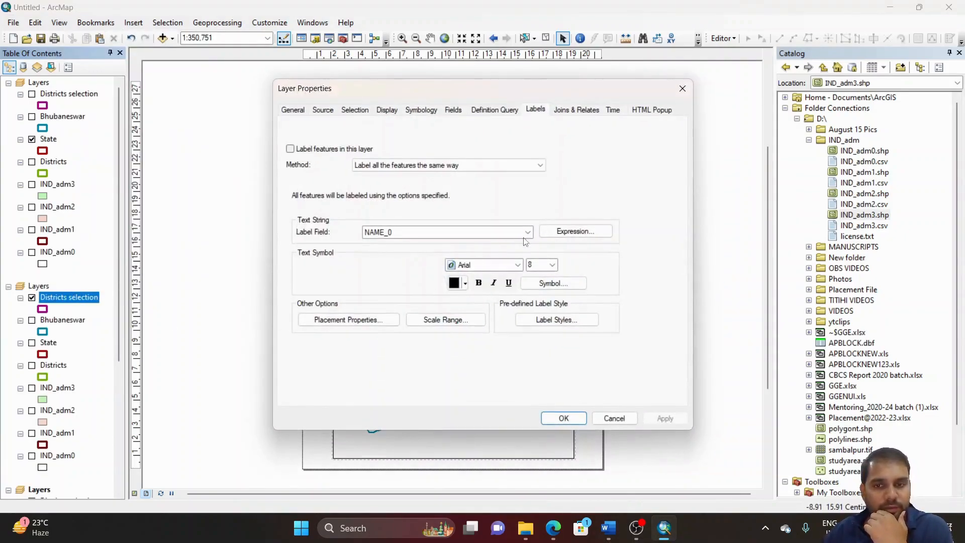
{"action": "left_click", "coordinate": [527, 232]}
{"action": "left_click", "coordinate": [491, 300]}
{"action": "left_click", "coordinate": [290, 149]}
{"action": "left_click", "coordinate": [552, 265]}
{"action": "left_click", "coordinate": [546, 328]}
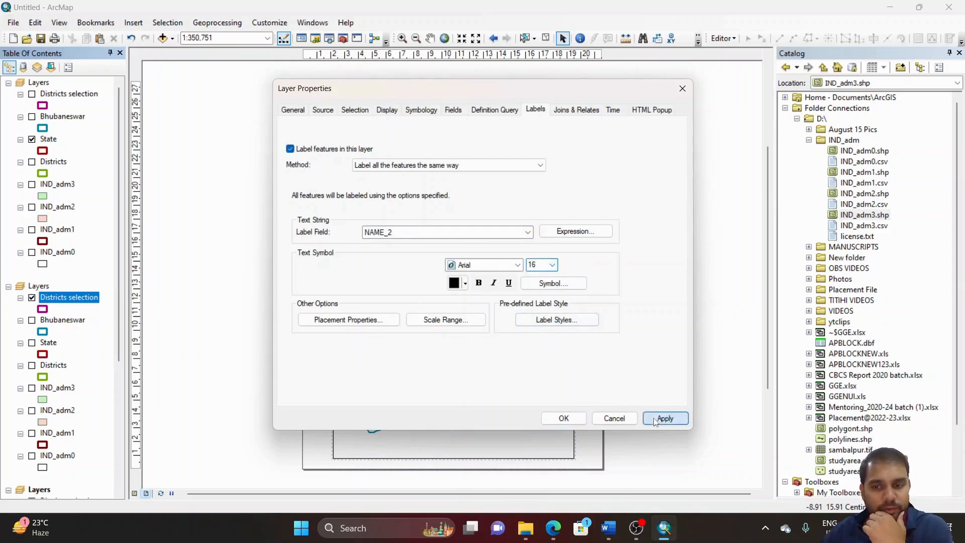
{"action": "left_click", "coordinate": [659, 419]}
{"action": "left_click", "coordinate": [573, 418]}
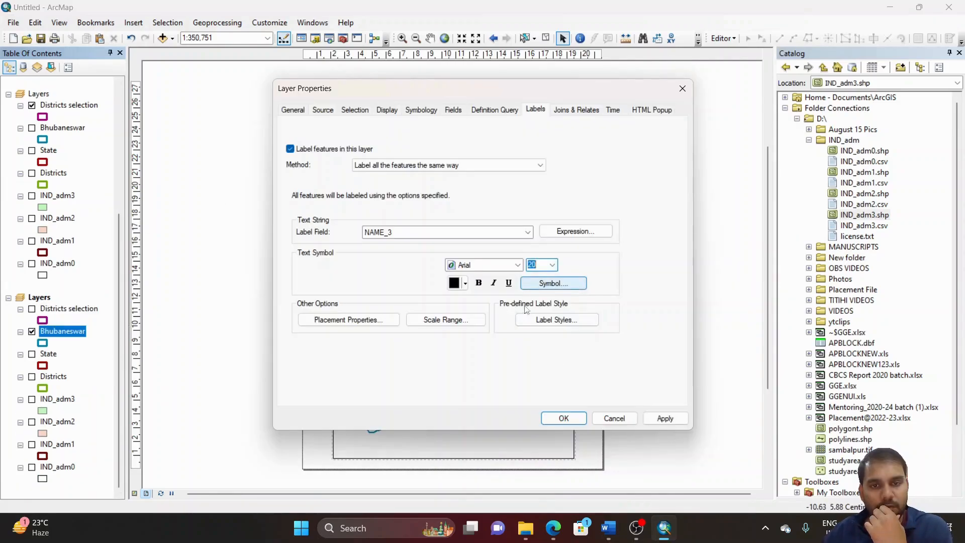
Set the label font size of the Bhubaneswar layer in the third data frame to 20
{"action": "left_click", "coordinate": [664, 417]}
{"action": "left_click", "coordinate": [565, 417]}
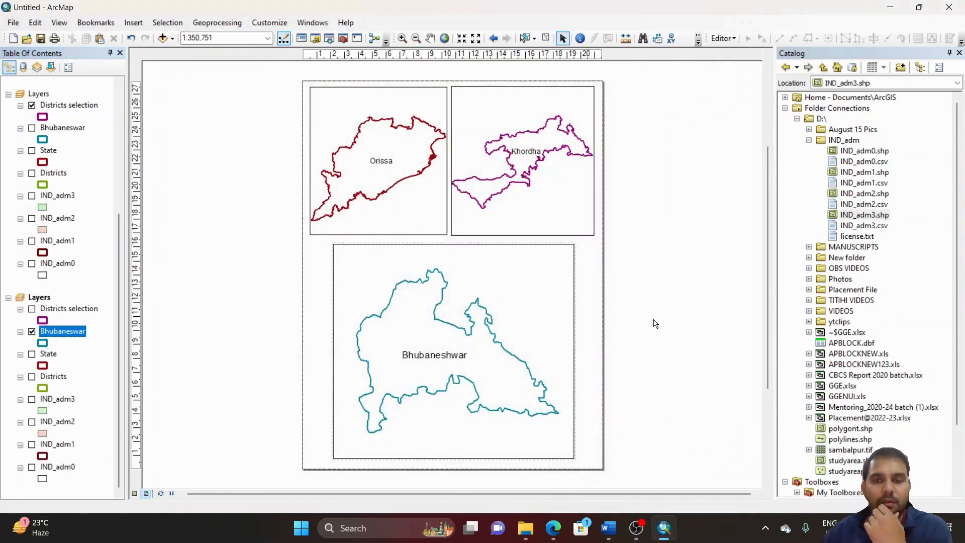